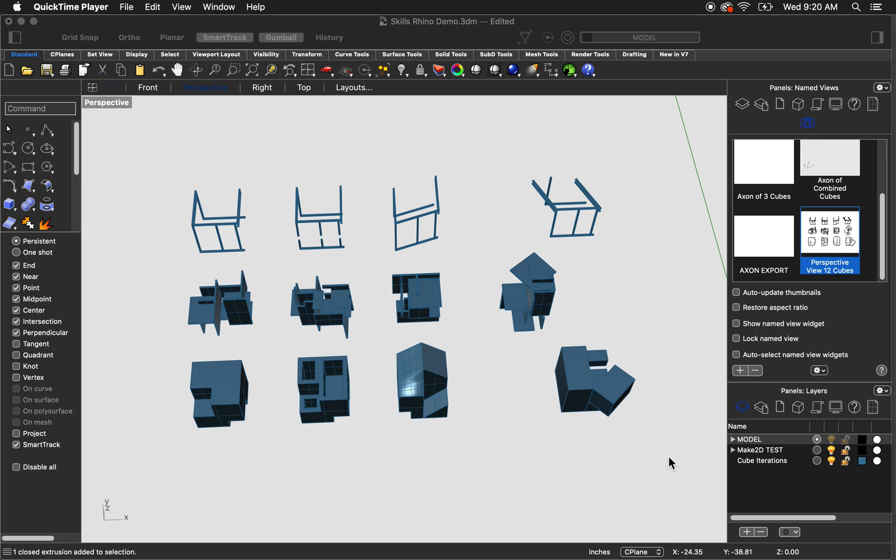
- Group all the pieces of the fourth model in the bottom row into one object
{"action": "left_click", "coordinate": [624, 395]}
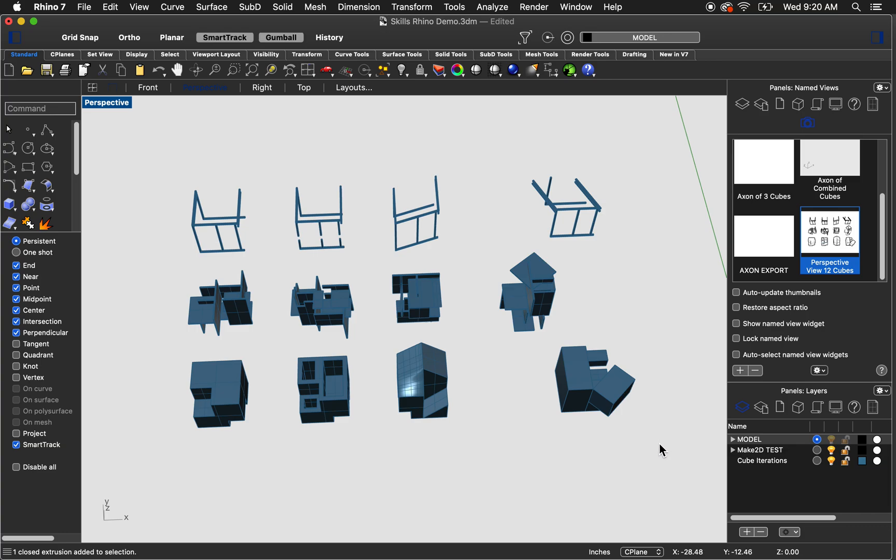
{"action": "left_click_drag", "start_coordinate": [669, 456], "coordinate": [552, 340]}
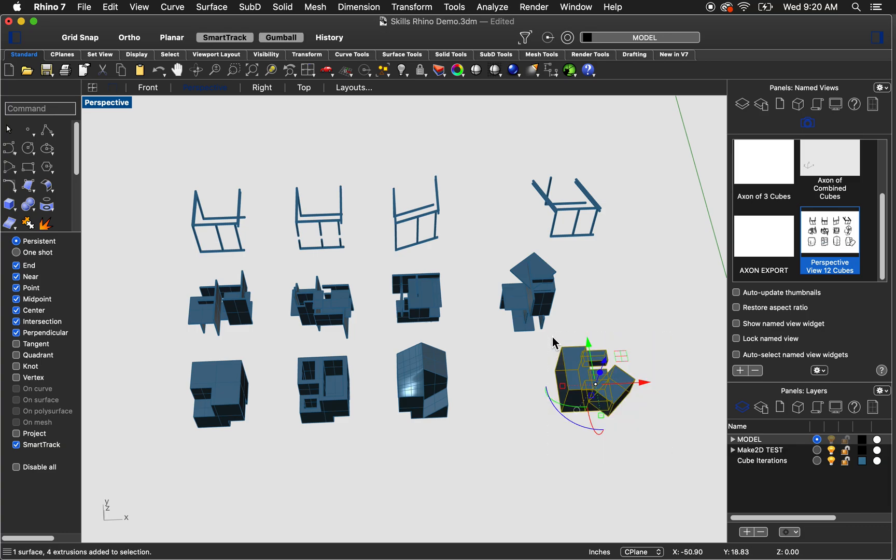
{"action": "type", "text": "group"}
{"action": "key", "text": "Return"}
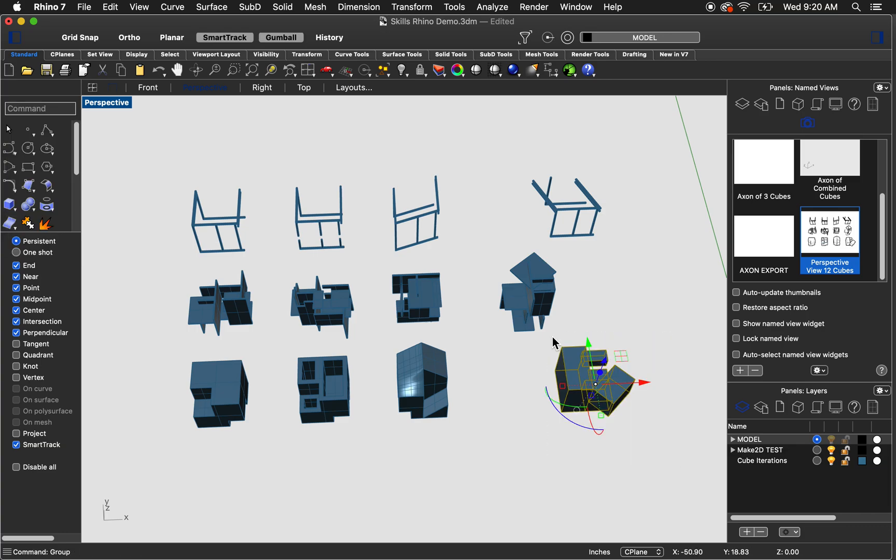
{"action": "left_click", "coordinate": [674, 428]}
{"action": "left_click", "coordinate": [610, 389]}
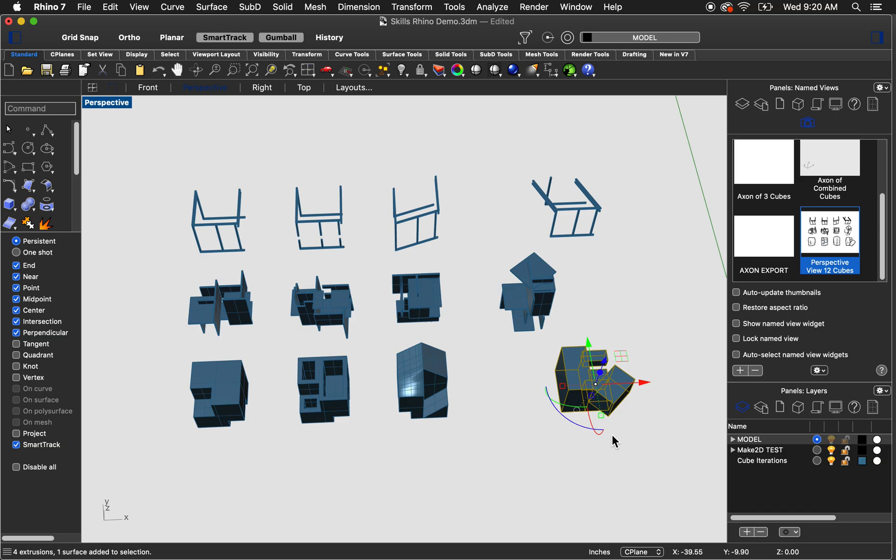
- Shift the grouped fourth model of the bottom row along the X axis toward the third model
{"action": "left_click_drag", "start_coordinate": [643, 383], "coordinate": [600, 385]}
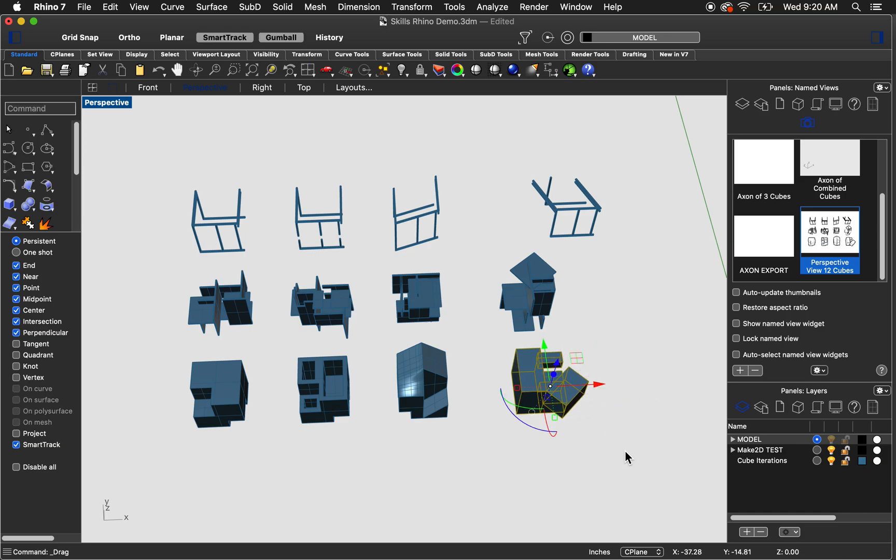
{"action": "left_click", "coordinate": [625, 452]}
{"action": "left_click", "coordinate": [545, 397]}
{"action": "left_click", "coordinate": [643, 449]}
{"action": "left_click", "coordinate": [518, 369]}
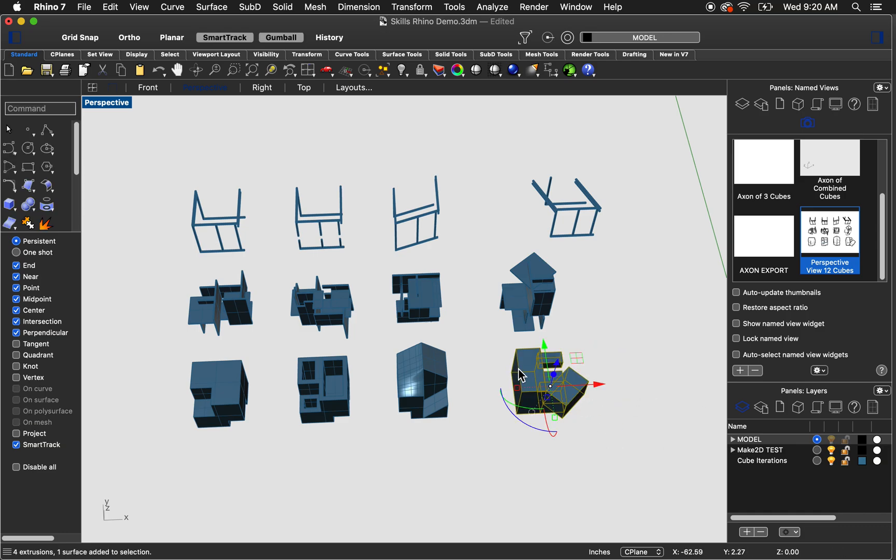
- Use the Move command to shift the same grouped model back along X, away from the third model
{"action": "type", "text": "m"}
{"action": "key", "text": "Return"}
{"action": "left_click", "coordinate": [519, 370]}
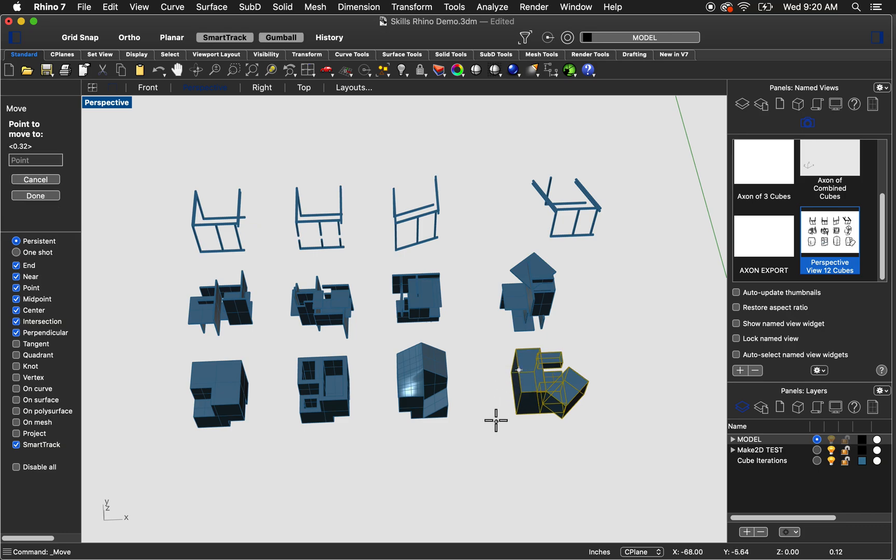
{"action": "left_click", "coordinate": [534, 422]}
{"action": "left_click", "coordinate": [631, 475]}
- Ungroup the fourth model in the bottom row and select only its tilted box
{"action": "left_click", "coordinate": [610, 413]}
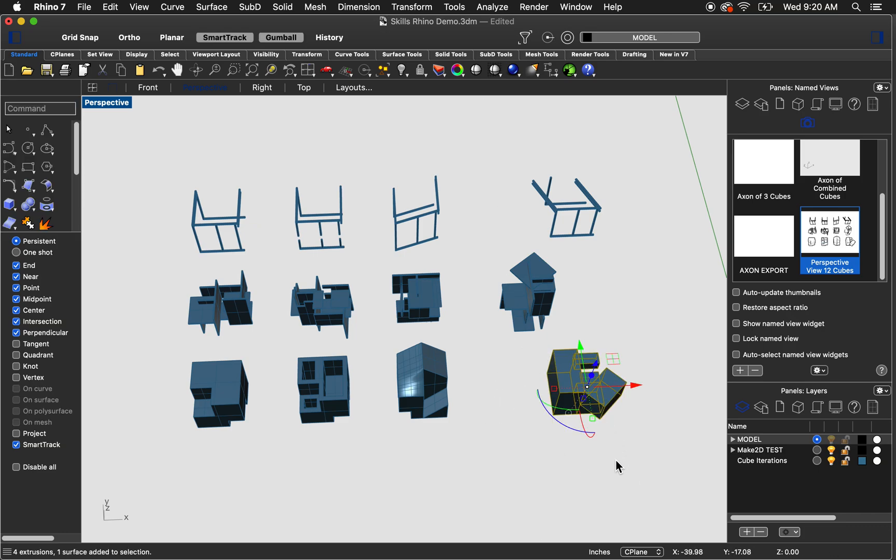
{"action": "type", "text": "ungroup"}
{"action": "key", "text": "Return"}
{"action": "left_click", "coordinate": [619, 467]}
{"action": "left_click", "coordinate": [622, 390]}
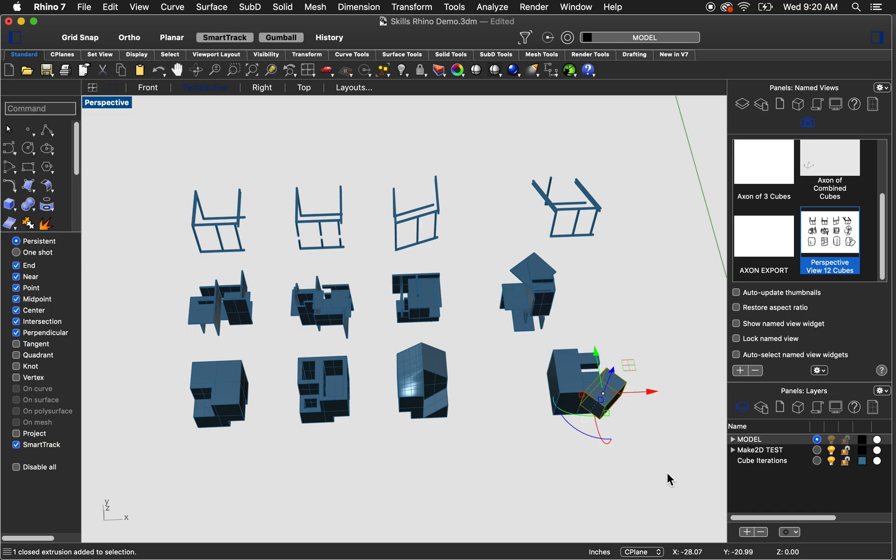
- Regroup all the pieces of the fourth model in the bottom row
{"action": "left_click_drag", "start_coordinate": [695, 494], "coordinate": [544, 358]}
{"action": "type", "text": "gr"}
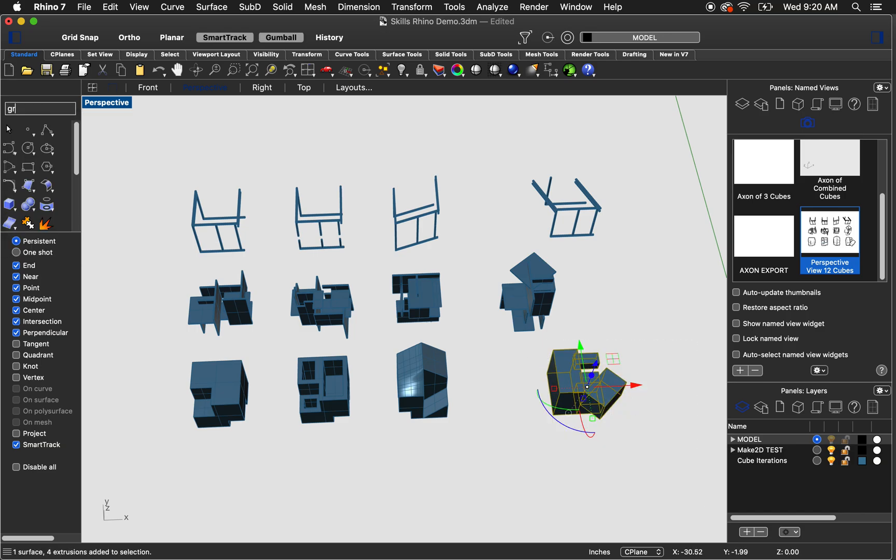
{"action": "type", "text": "oup"}
{"action": "key", "text": "Return"}
{"action": "key", "text": "Escape"}
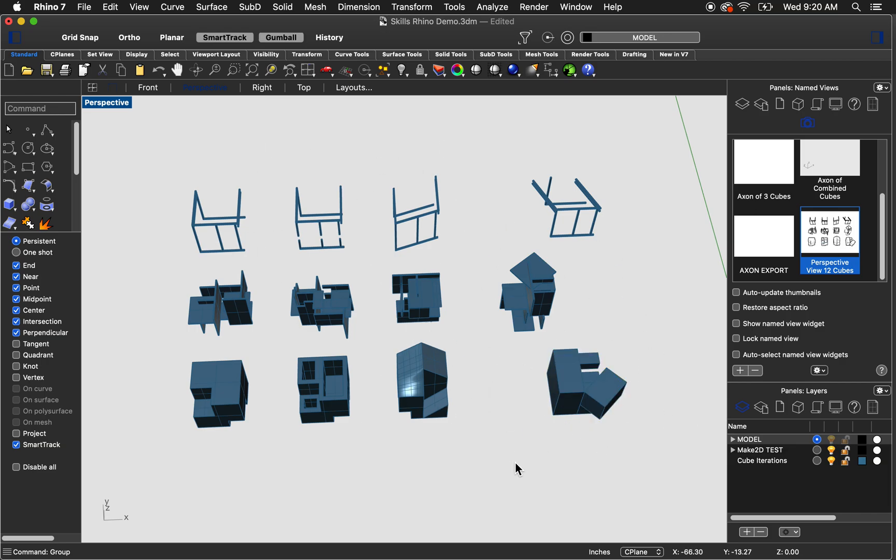
- Set the viewport to the Perspective view and orbit it to look down on all twelve models
{"action": "left_click", "coordinate": [106, 104]}
{"action": "mouse_move", "coordinate": [164, 339]}
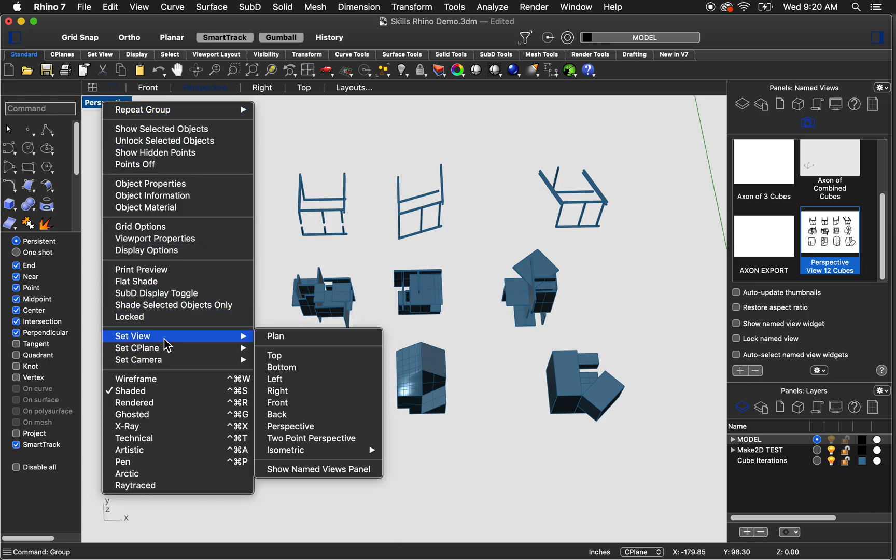
{"action": "left_click", "coordinate": [301, 427]}
{"action": "mouse_move", "coordinate": [418, 429]}
{"action": "right_mouse_down"}
{"action": "mouse_move", "coordinate": [444, 457]}
{"action": "mouse_move", "coordinate": [448, 450]}
{"action": "mouse_move", "coordinate": [420, 458]}
{"action": "mouse_move", "coordinate": [457, 470]}
{"action": "mouse_move", "coordinate": [434, 454]}
{"action": "mouse_move", "coordinate": [448, 468]}
{"action": "mouse_move", "coordinate": [479, 442]}
{"action": "mouse_move", "coordinate": [462, 454]}
{"action": "mouse_move", "coordinate": [493, 455]}
{"action": "right_mouse_up"}
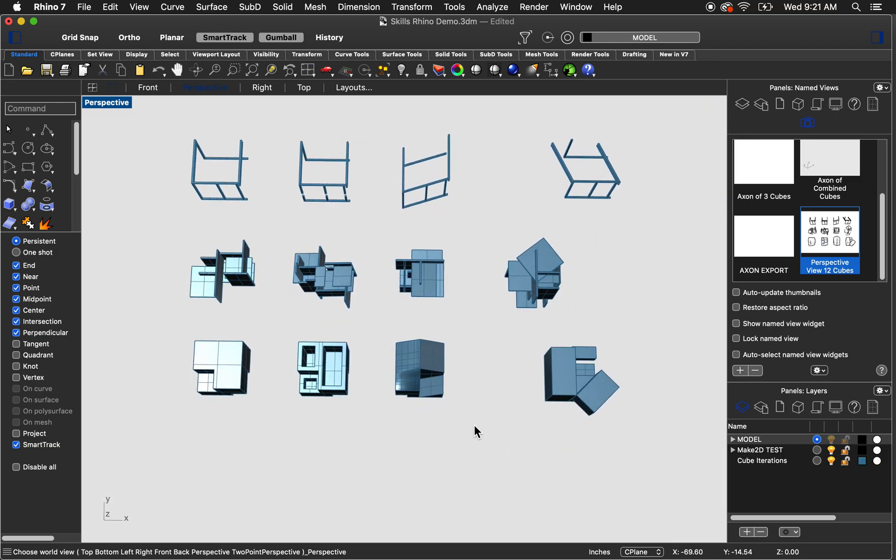
{"action": "scroll", "coordinate": [423, 368], "scroll_direction": "up", "scroll_amount": 2}
{"action": "scroll", "coordinate": [428, 370], "scroll_direction": "down", "scroll_amount": 2}
{"action": "right_click_drag", "start_coordinate": [468, 391], "coordinate": [469, 374]}
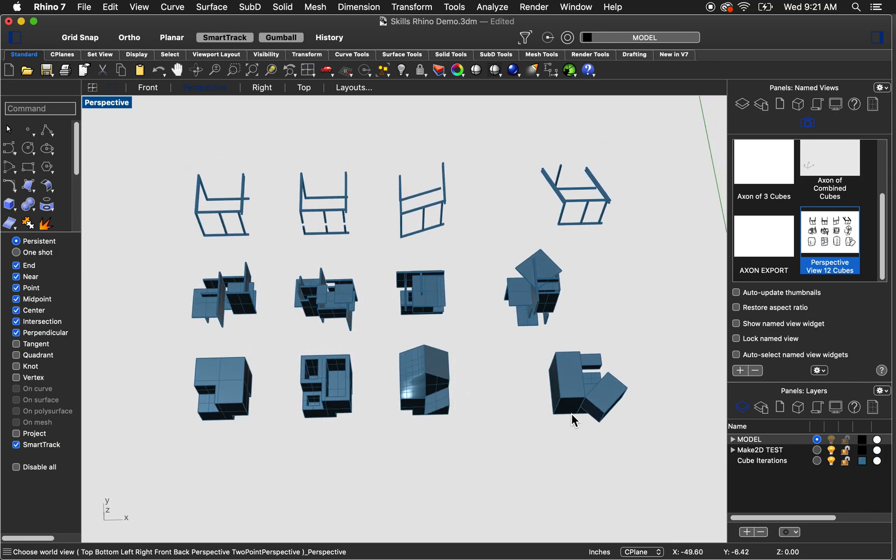
{"action": "scroll", "coordinate": [570, 392], "scroll_direction": "up", "scroll_amount": 2}
{"action": "scroll", "coordinate": [563, 400], "scroll_direction": "down", "scroll_amount": 2}
{"action": "mouse_move", "coordinate": [520, 397]}
{"action": "right_mouse_down"}
{"action": "mouse_move", "coordinate": [512, 396]}
{"action": "mouse_move", "coordinate": [521, 399]}
{"action": "right_mouse_up"}
{"action": "scroll", "coordinate": [573, 415], "scroll_direction": "up", "scroll_amount": 1}
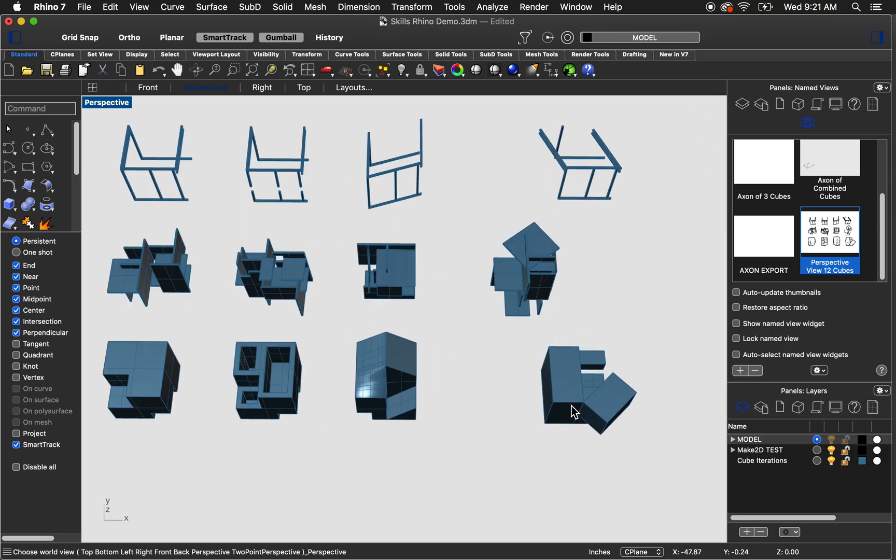
- Shift each of the three models in the fourth column along X toward the third column to even out the grid spacing
{"action": "left_click", "coordinate": [574, 412]}
{"action": "left_click_drag", "start_coordinate": [636, 394], "coordinate": [568, 394]}
{"action": "left_click", "coordinate": [537, 283]}
{"action": "left_click_drag", "start_coordinate": [571, 274], "coordinate": [561, 280]}
{"action": "left_click", "coordinate": [617, 167]}
{"action": "left_click_drag", "start_coordinate": [622, 163], "coordinate": [555, 164]}
- Orbit, zoom and pan the perspective view to frame all twelve models centrally from above
{"action": "right_click_drag", "start_coordinate": [622, 307], "coordinate": [570, 340]}
{"action": "scroll", "coordinate": [623, 323], "scroll_direction": "down", "scroll_amount": 4}
{"action": "scroll", "coordinate": [570, 340], "scroll_direction": "up", "scroll_amount": 3}
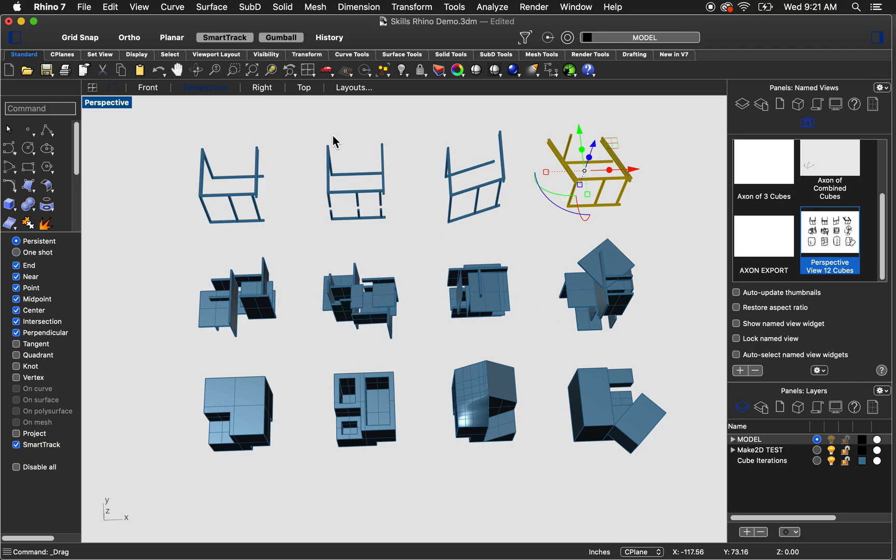
{"action": "right_click_drag", "start_coordinate": [441, 294], "coordinate": [399, 294], "text": "shift"}
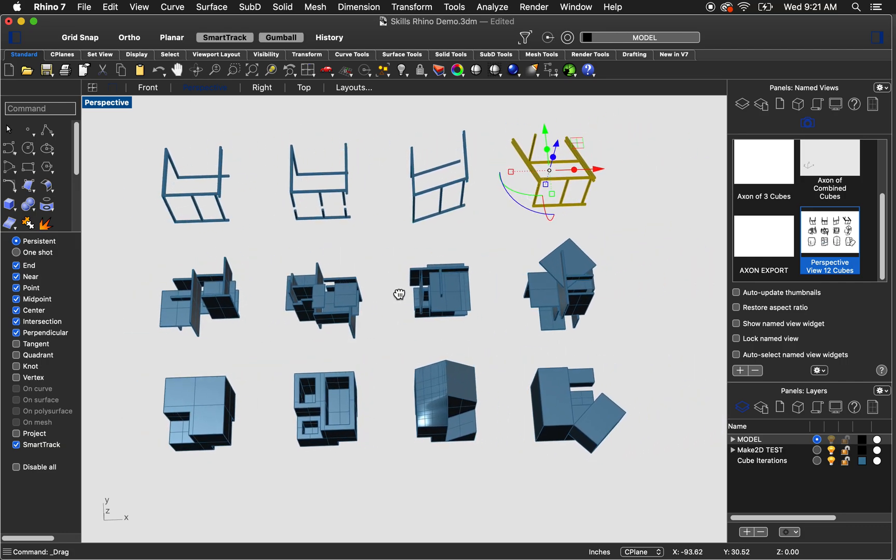
{"action": "scroll", "coordinate": [398, 294], "scroll_direction": "down", "scroll_amount": 2}
{"action": "left_click", "coordinate": [178, 70]}
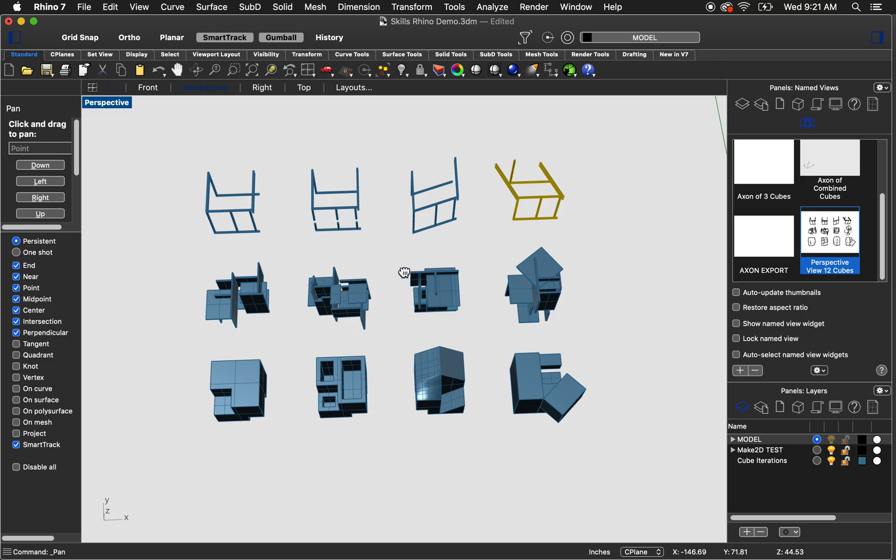
{"action": "left_click_drag", "start_coordinate": [404, 273], "coordinate": [378, 269]}
{"action": "left_click", "coordinate": [361, 271]}
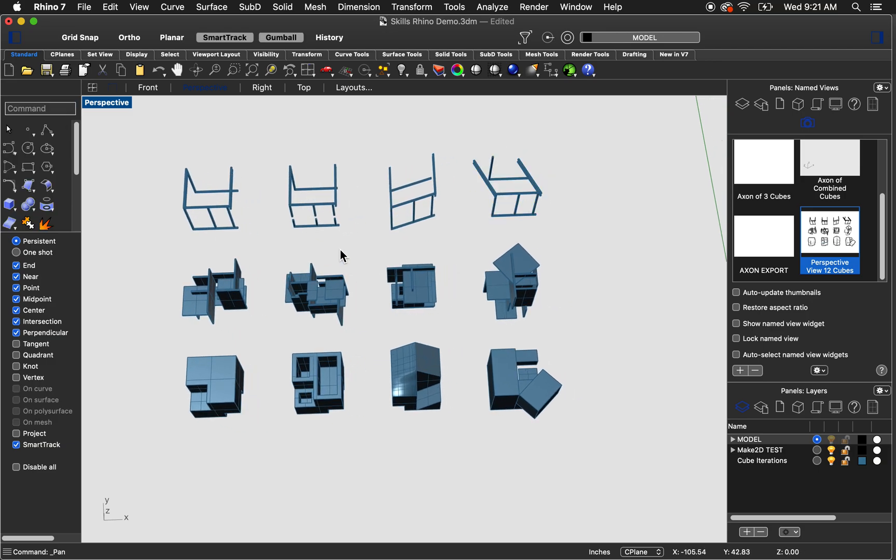
{"action": "scroll", "coordinate": [339, 248], "scroll_direction": "up", "scroll_amount": 2}
{"action": "right_click_drag", "start_coordinate": [360, 254], "coordinate": [358, 260]}
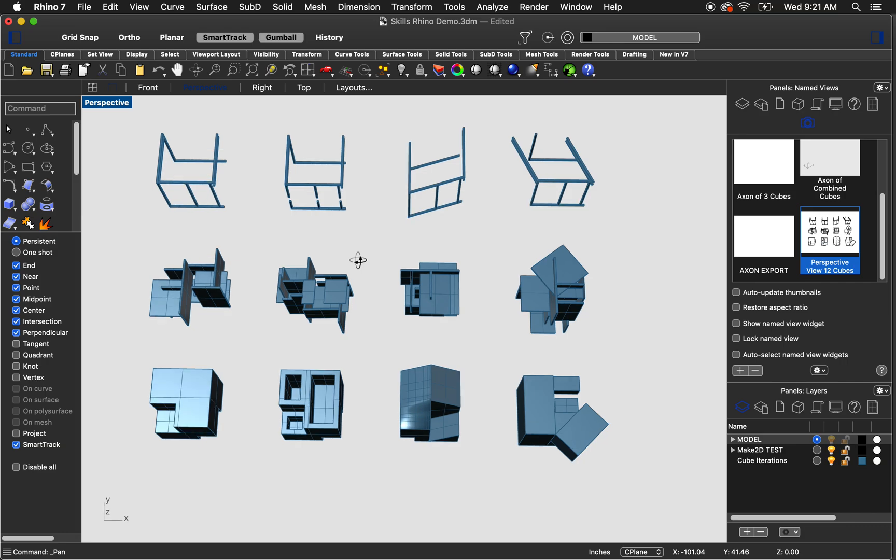
{"action": "right_click_drag", "start_coordinate": [397, 364], "coordinate": [398, 364]}
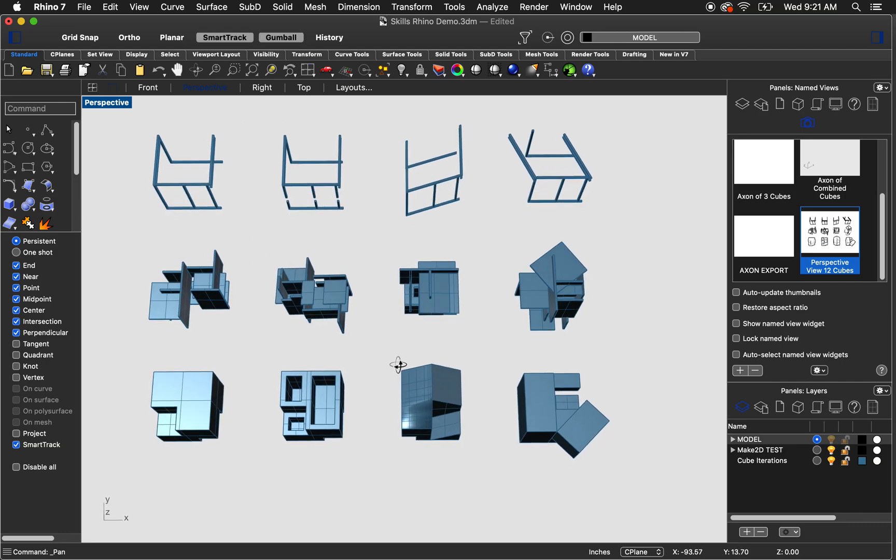
{"action": "left_click", "coordinate": [177, 70]}
{"action": "left_click_drag", "start_coordinate": [402, 245], "coordinate": [425, 252]}
{"action": "key", "text": "Escape"}
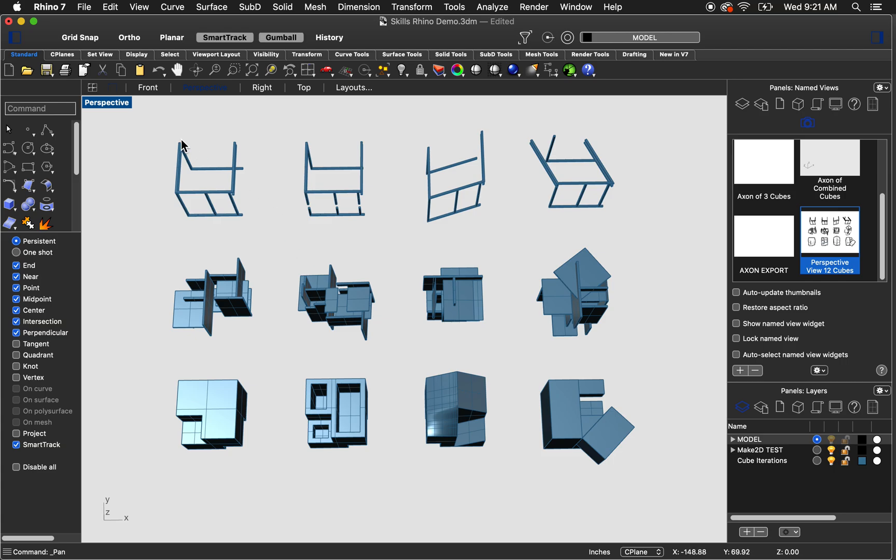
- Review the viewport's Set View options, the saved named views and the dialog for saving the current viewport, without saving
{"action": "left_click", "coordinate": [108, 103]}
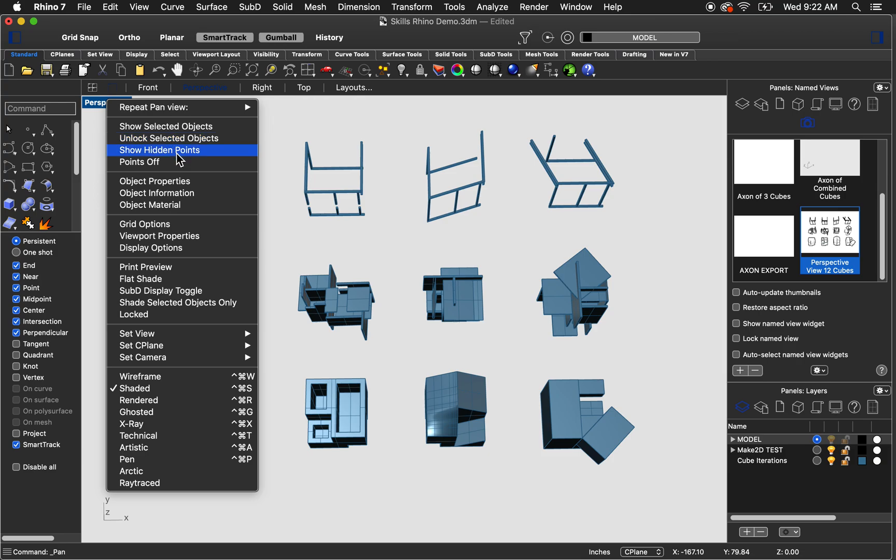
{"action": "mouse_move", "coordinate": [193, 338]}
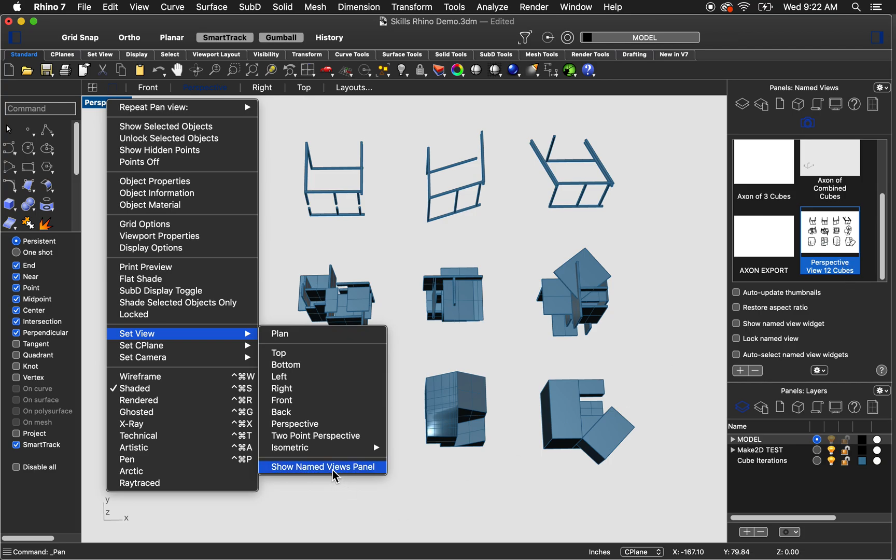
{"action": "left_click", "coordinate": [648, 377]}
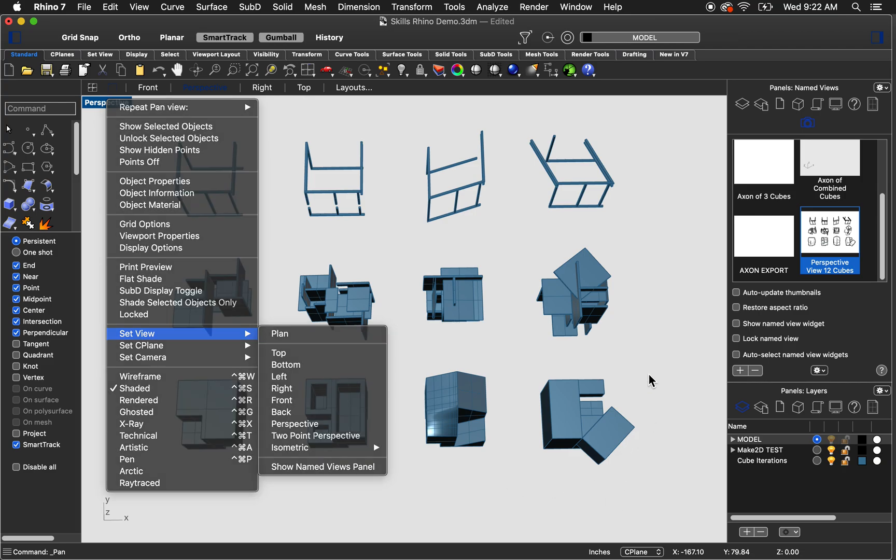
{"action": "scroll", "coordinate": [805, 223], "scroll_direction": "up", "scroll_amount": 3}
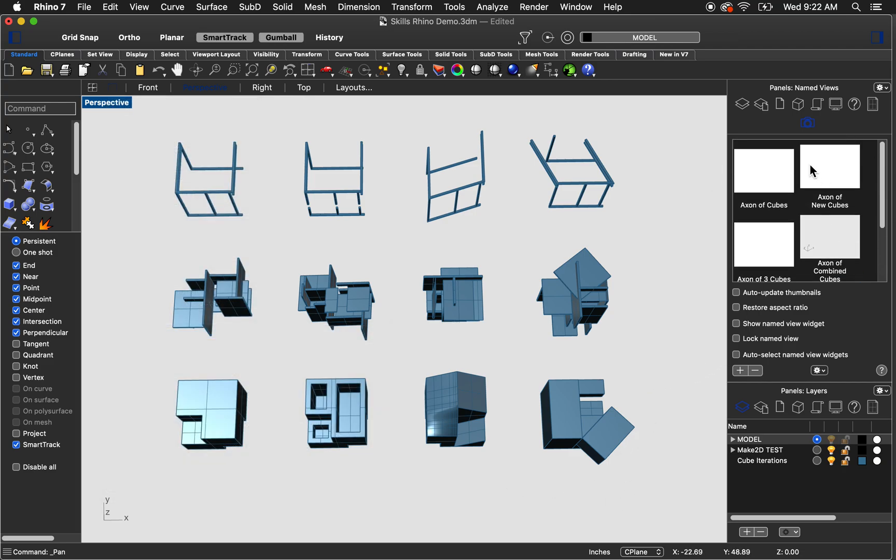
{"action": "scroll", "coordinate": [806, 209], "scroll_direction": "down", "scroll_amount": 3}
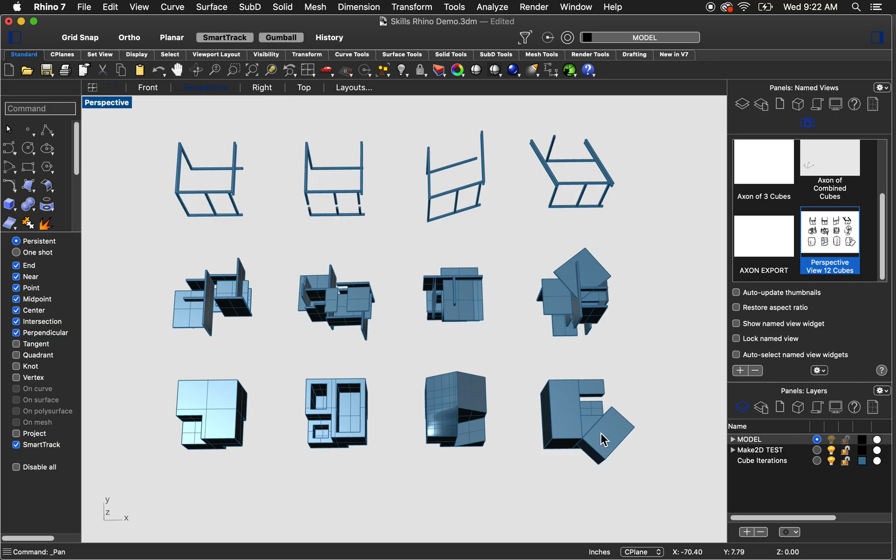
{"action": "left_click", "coordinate": [741, 371]}
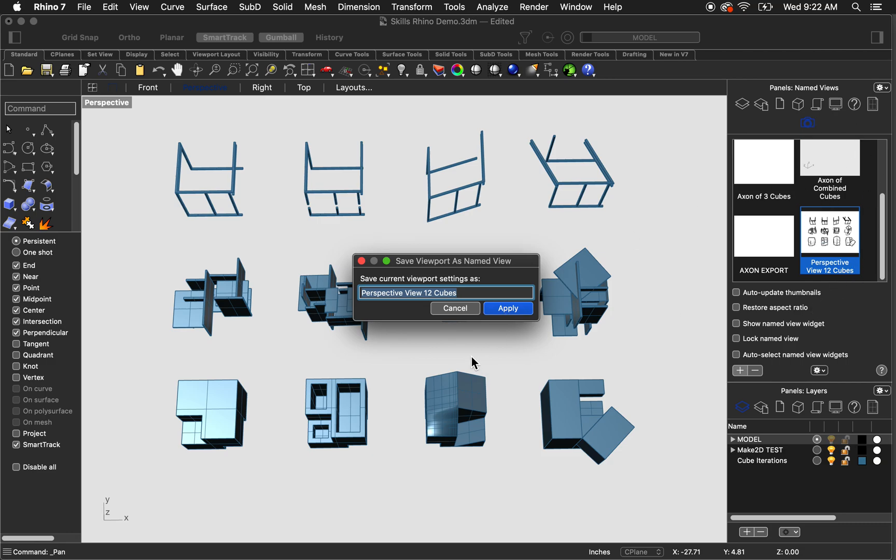
{"action": "left_click", "coordinate": [455, 309]}
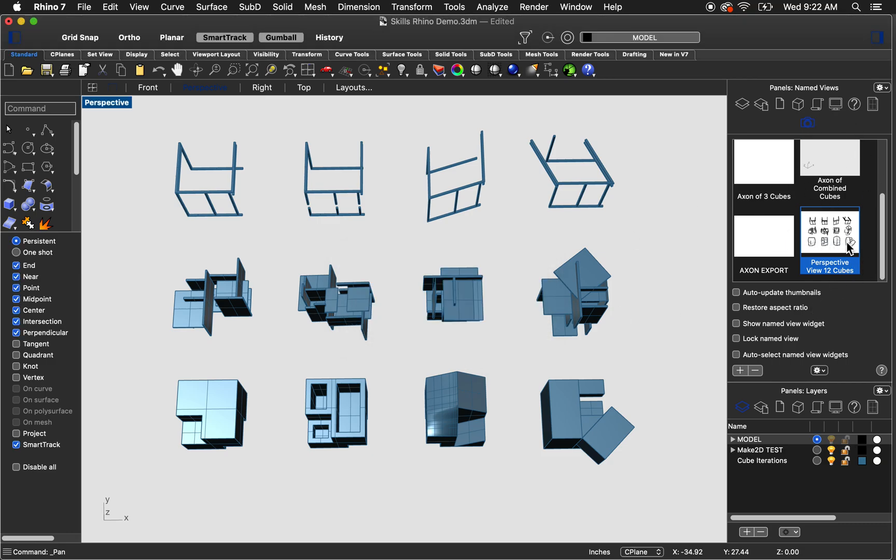
- Restore the named view "Perspective View 12 Cubes", orbit away from it, and restore it again
{"action": "double_click", "coordinate": [828, 239]}
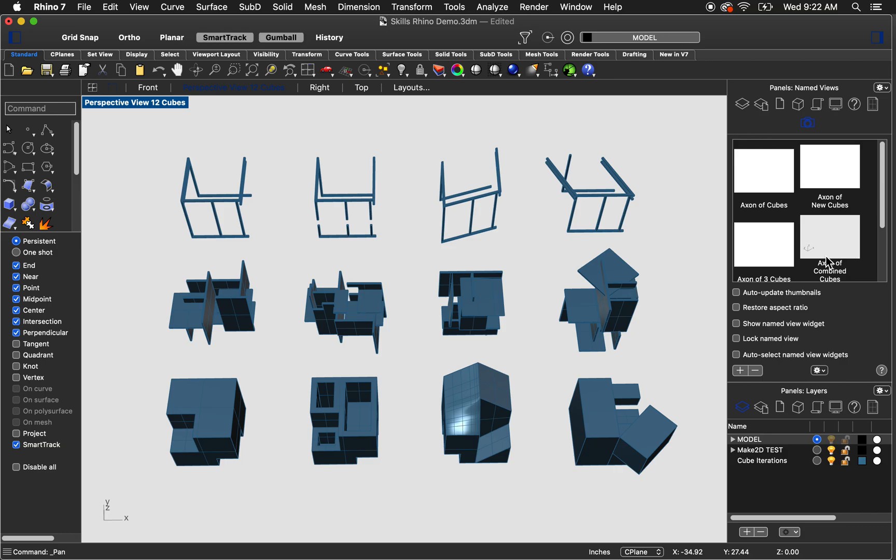
{"action": "left_click_drag", "start_coordinate": [887, 222], "coordinate": [886, 260]}
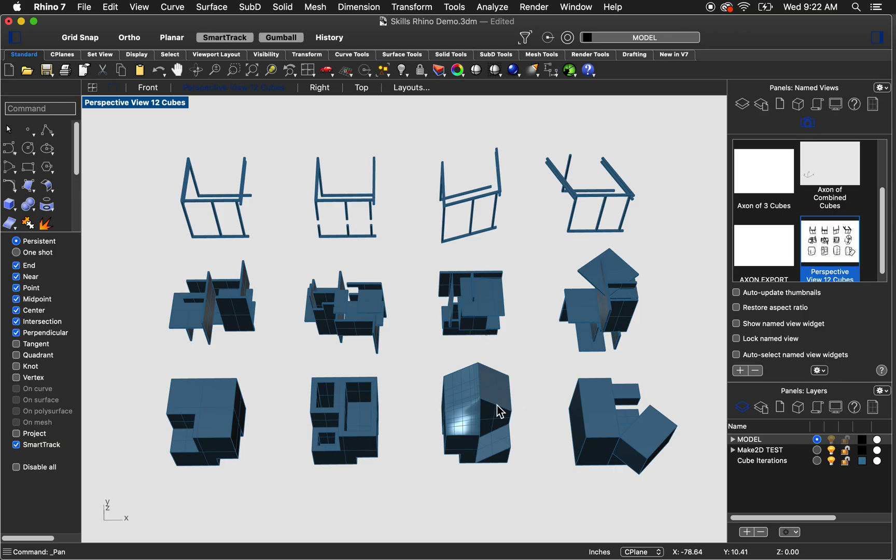
{"action": "right_click_drag", "start_coordinate": [362, 497], "coordinate": [372, 471]}
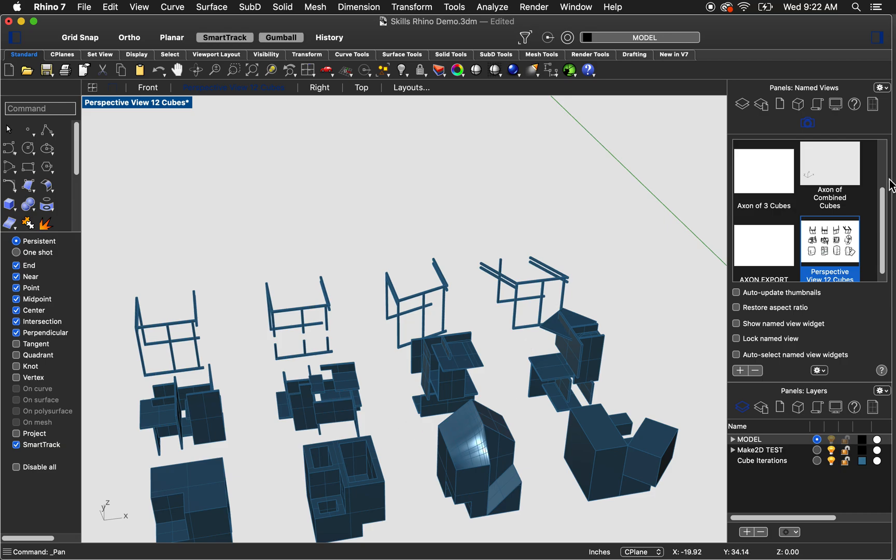
{"action": "double_click", "coordinate": [841, 236]}
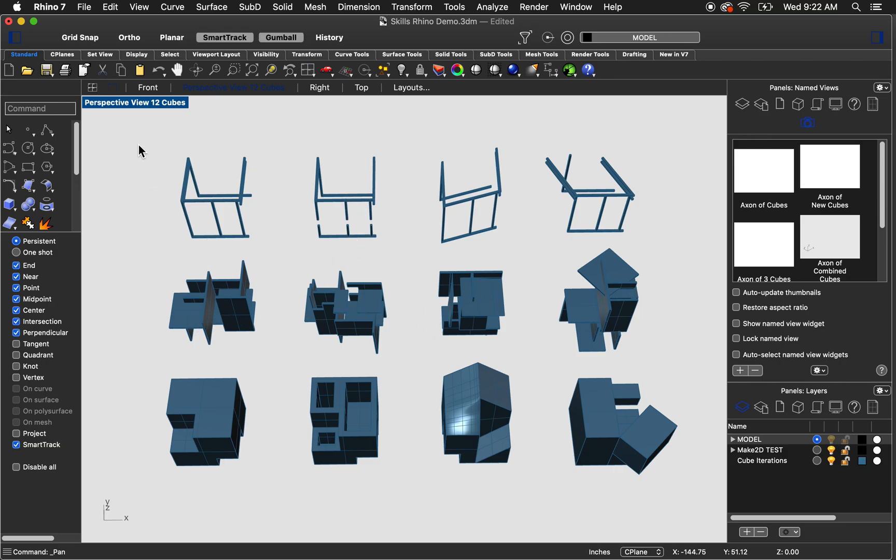
- Switch the viewport's display mode from Shaded to Pen
{"action": "left_click", "coordinate": [125, 103]}
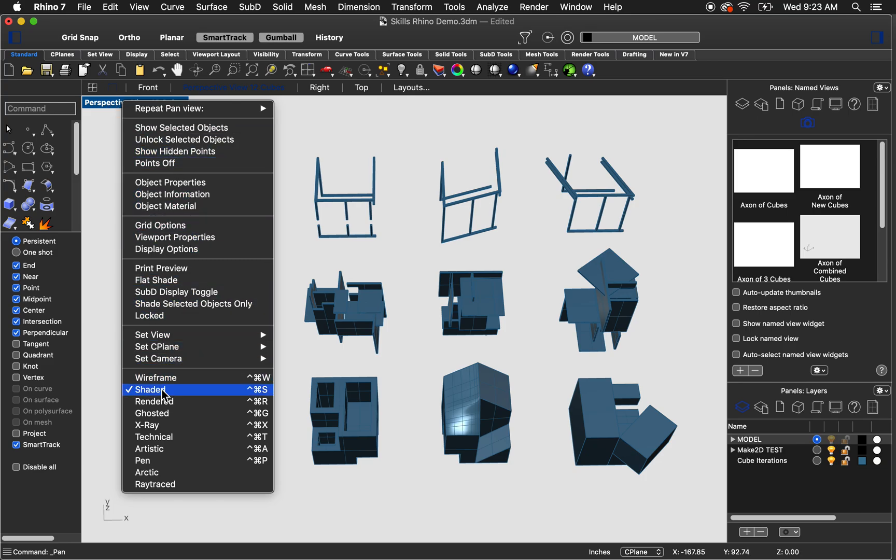
{"action": "left_click", "coordinate": [145, 461]}
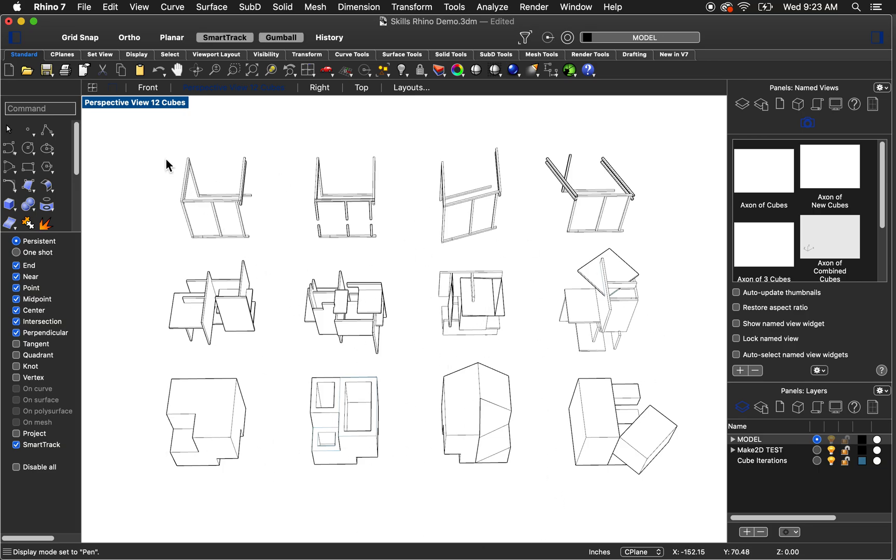
- In the Pen display mode options, set the viewport background to a solid white color and review the visibility and lighting settings
{"action": "left_click", "coordinate": [119, 107]}
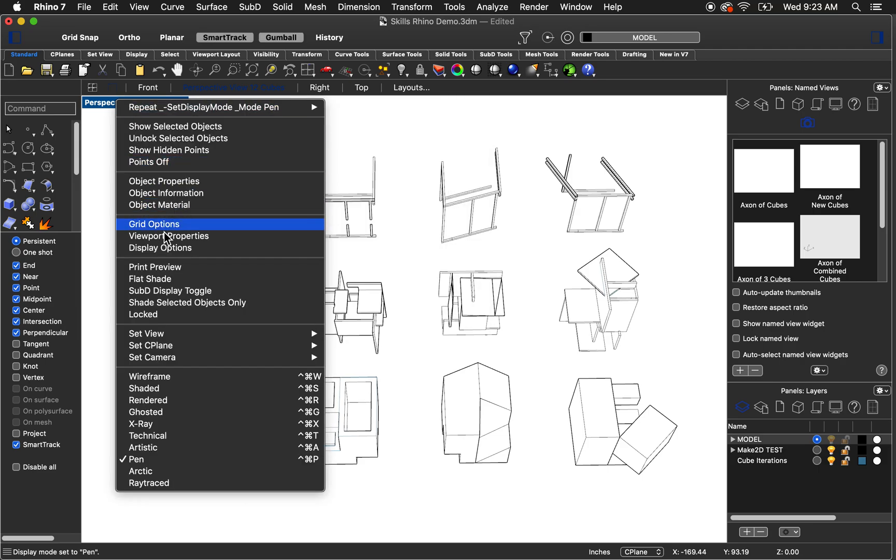
{"action": "left_click", "coordinate": [162, 248]}
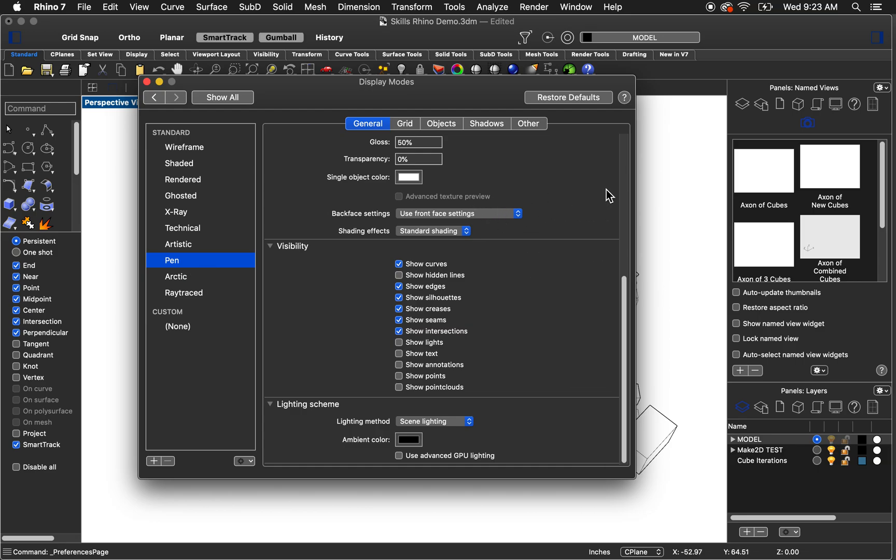
{"action": "left_click_drag", "start_coordinate": [625, 304], "coordinate": [625, 165]}
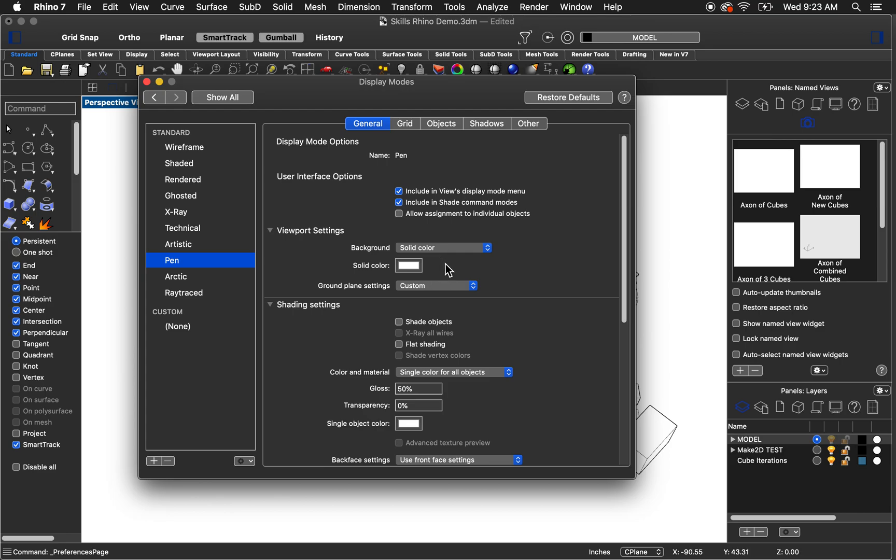
{"action": "left_click", "coordinate": [435, 254]}
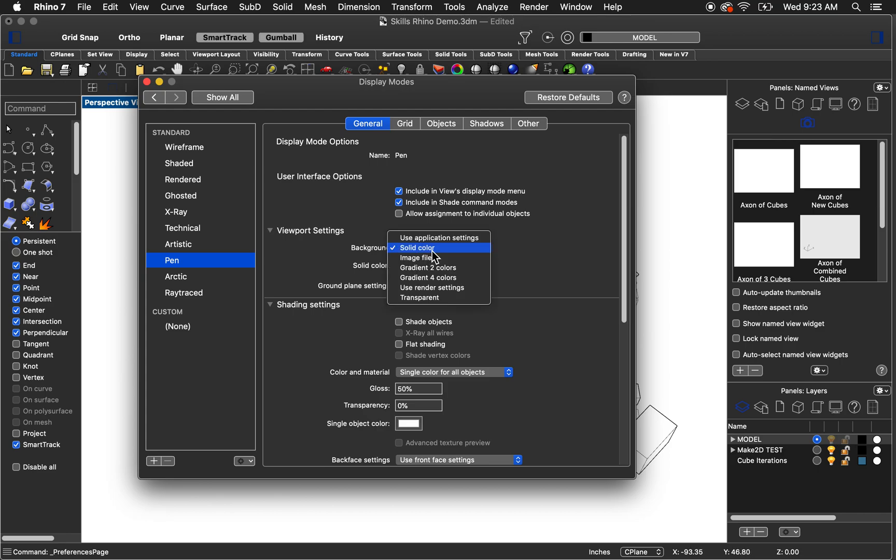
{"action": "left_click", "coordinate": [424, 251]}
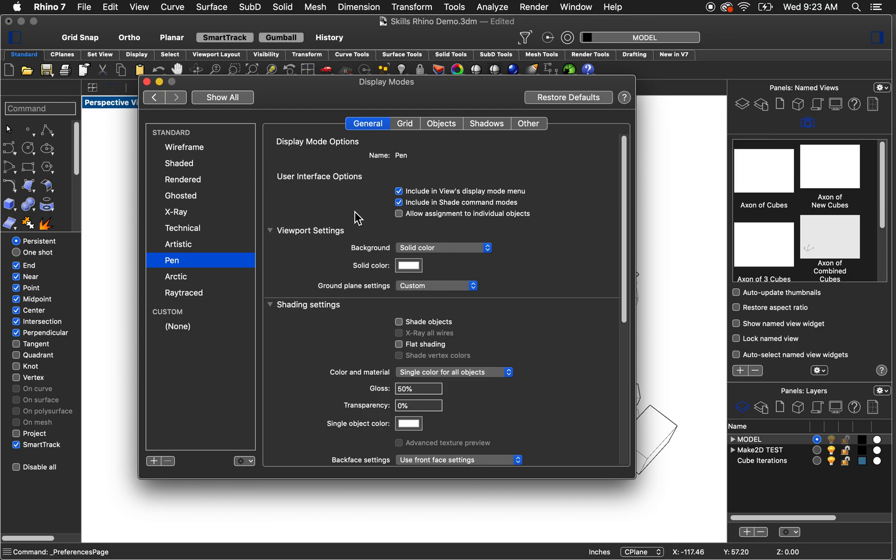
{"action": "left_click", "coordinate": [412, 274]}
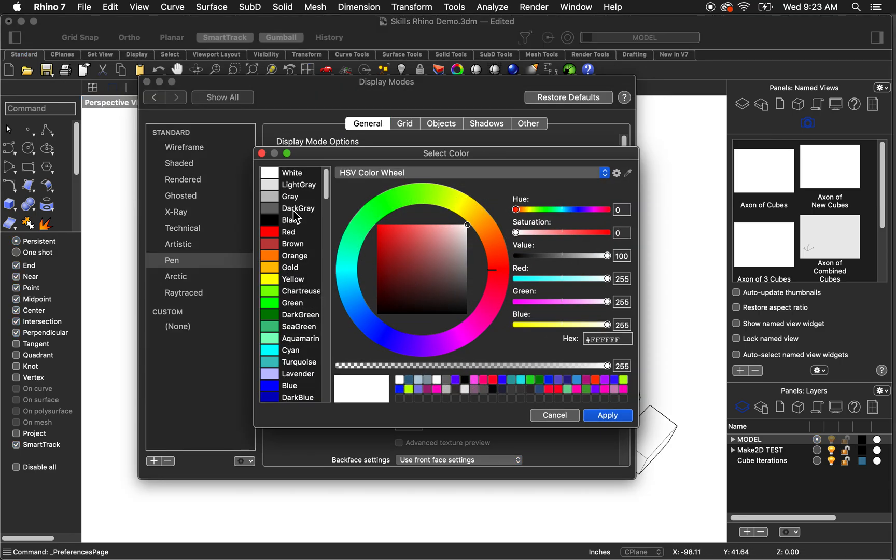
{"action": "left_click", "coordinate": [607, 415]}
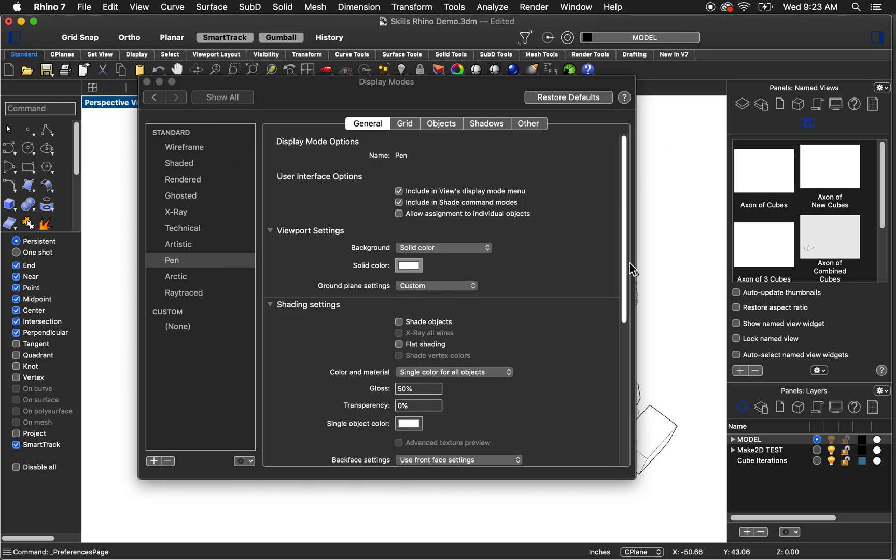
{"action": "left_click_drag", "start_coordinate": [630, 263], "coordinate": [624, 406]}
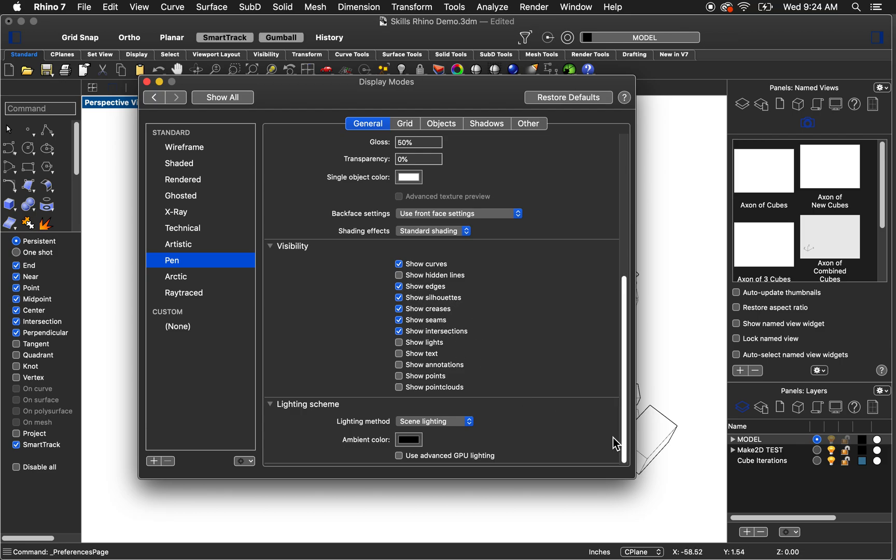
{"action": "left_click_drag", "start_coordinate": [625, 319], "coordinate": [624, 182]}
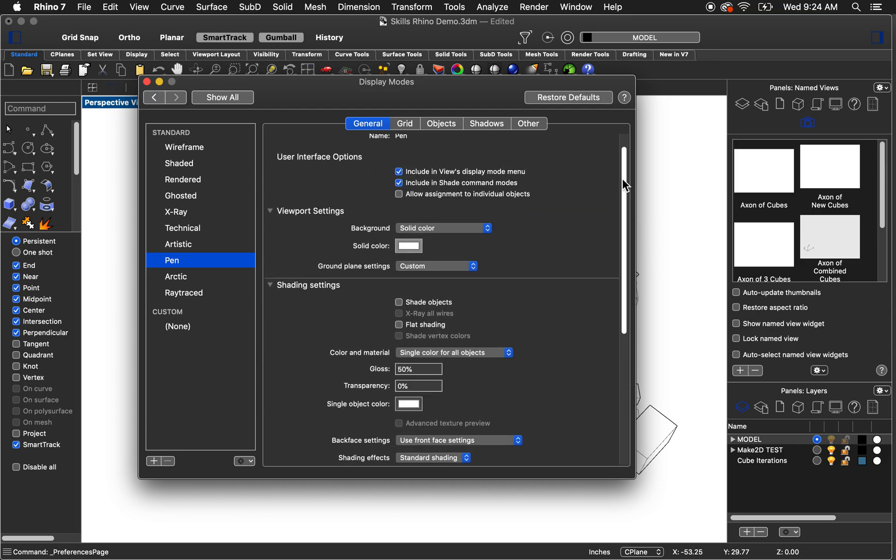
{"action": "left_click", "coordinate": [147, 81]}
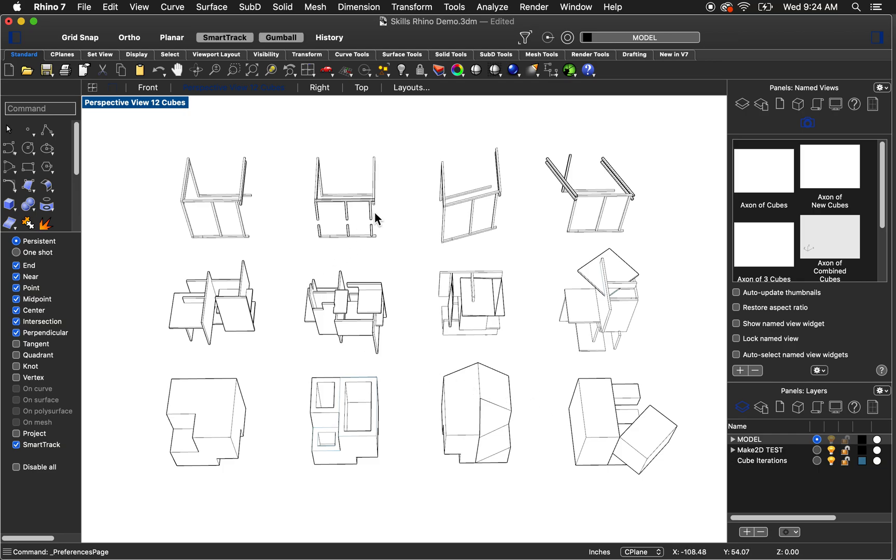
- Create a new landscape layout named Page 4 at Tabloid size, 17 x 11 inches, with one initial detail
{"action": "left_click", "coordinate": [405, 88]}
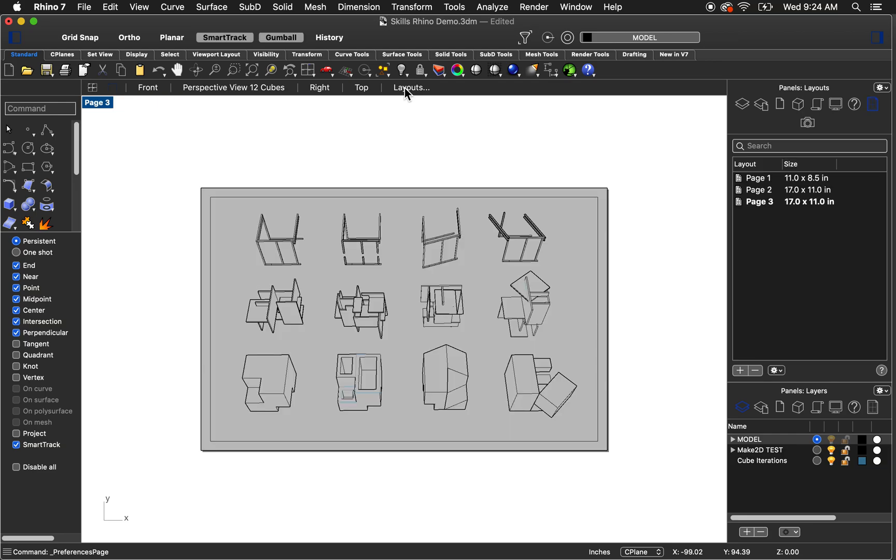
{"action": "right_click", "coordinate": [98, 105]}
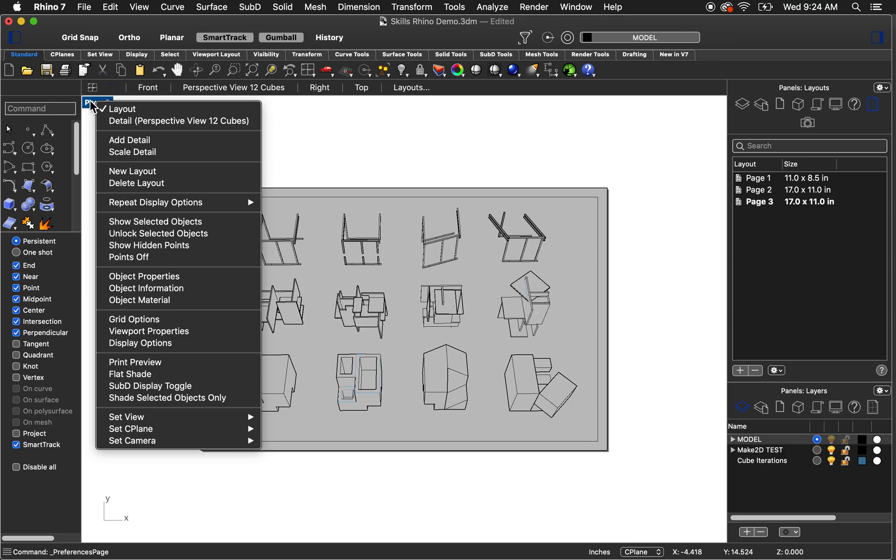
{"action": "left_click", "coordinate": [132, 177]}
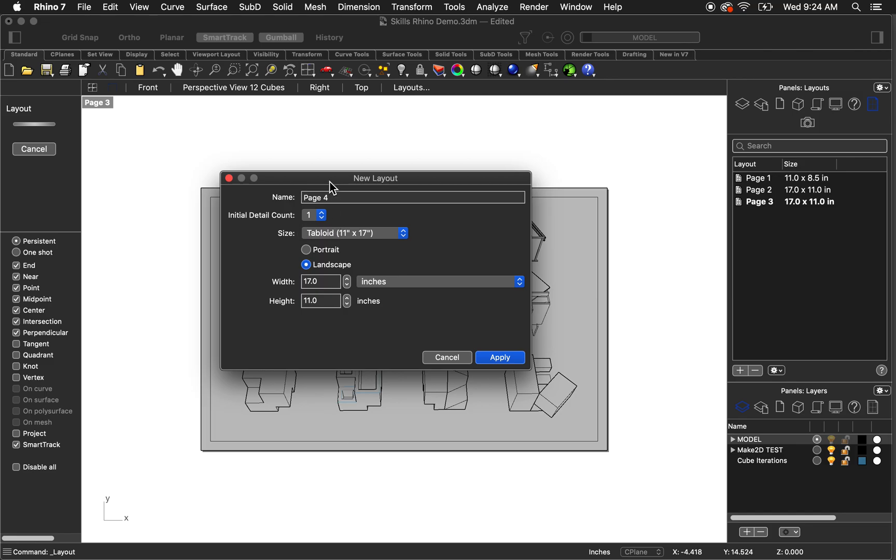
{"action": "left_click_drag", "start_coordinate": [329, 181], "coordinate": [346, 180]}
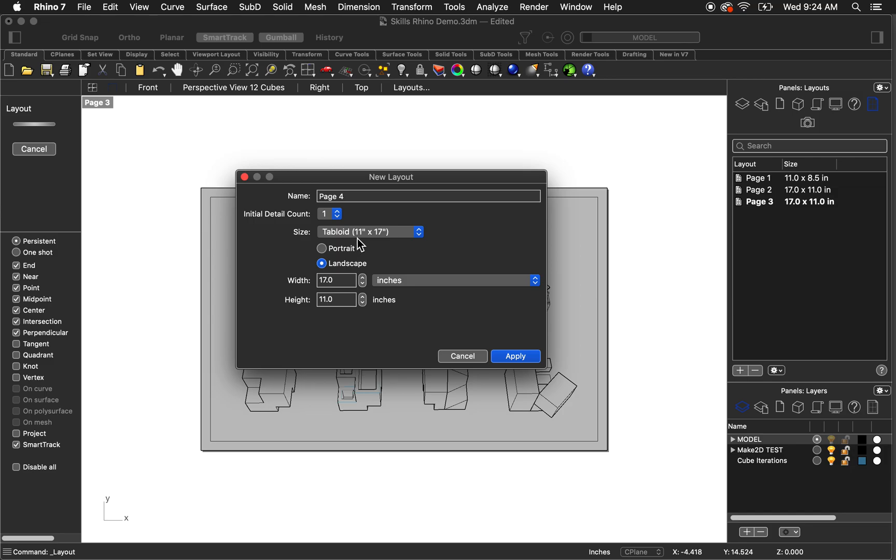
{"action": "left_click", "coordinate": [343, 232]}
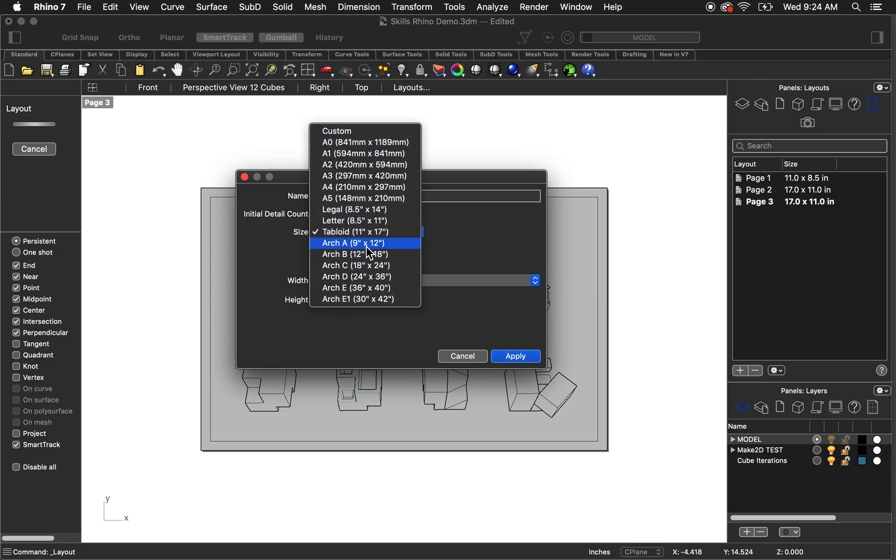
{"action": "left_click", "coordinate": [371, 233]}
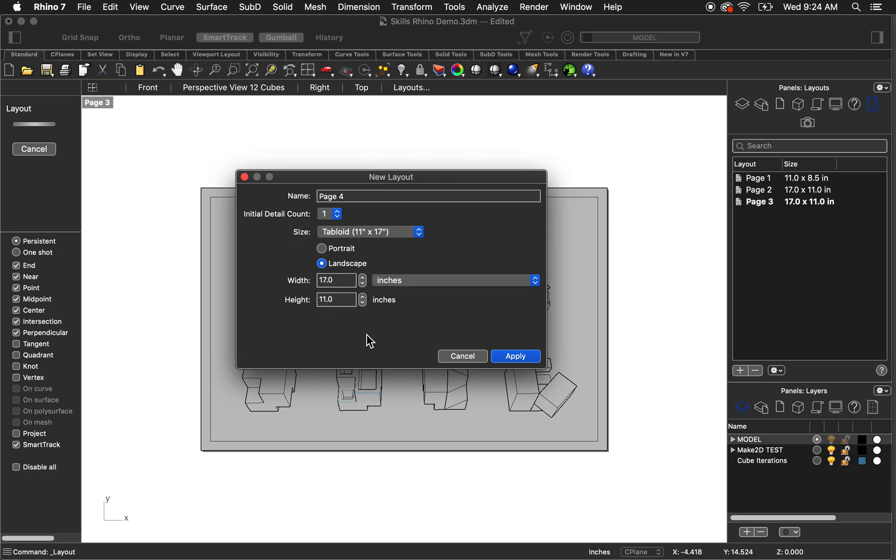
{"action": "left_click", "coordinate": [525, 358]}
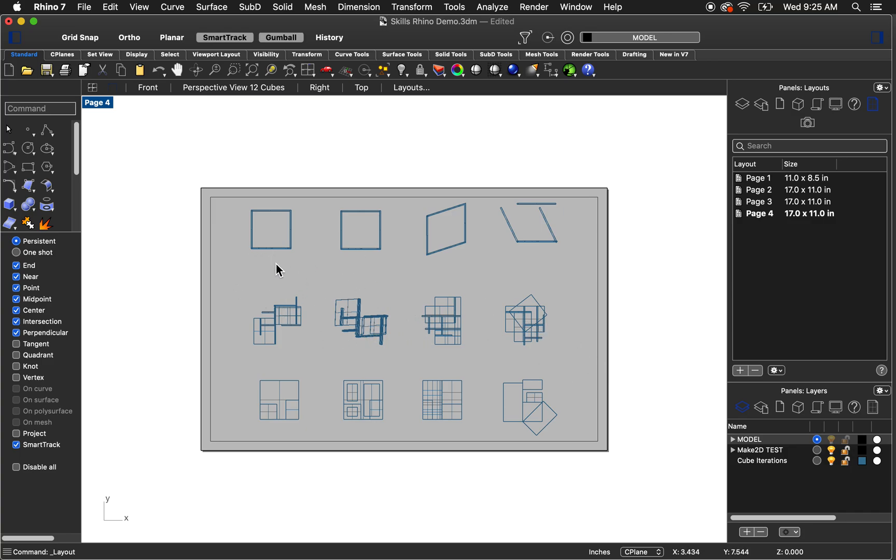
- Activate the detail on Page 4 and restore the named view "Perspective View 12 Cubes" in it, returning to layout space
{"action": "double_click", "coordinate": [385, 272]}
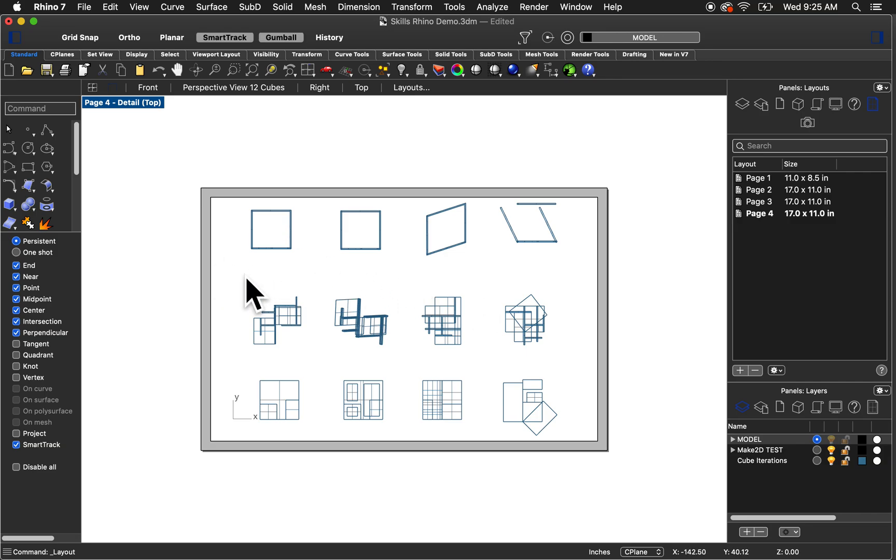
{"action": "double_click", "coordinate": [300, 128]}
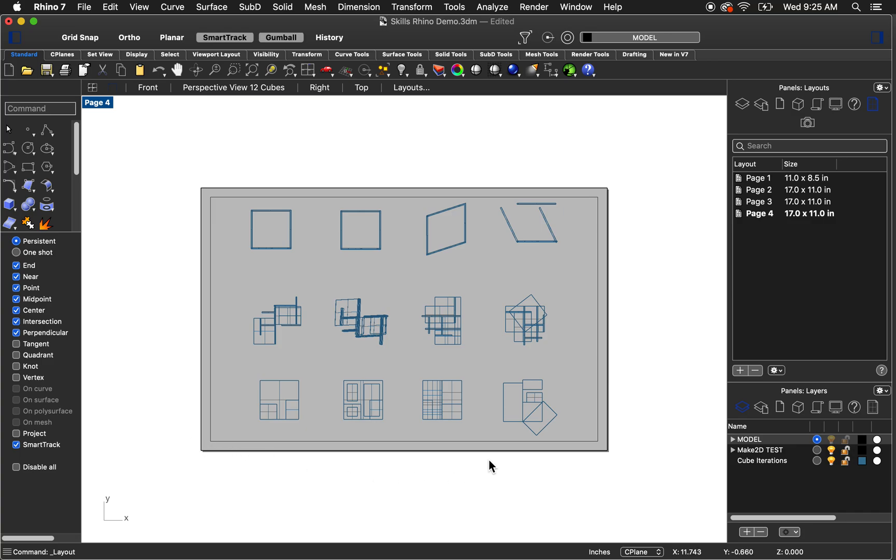
{"action": "double_click", "coordinate": [399, 285]}
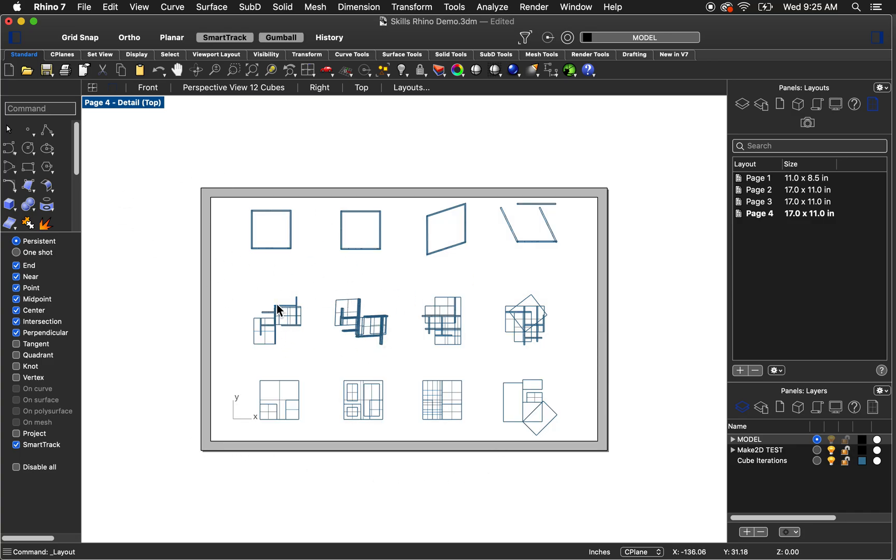
{"action": "left_click", "coordinate": [139, 106]}
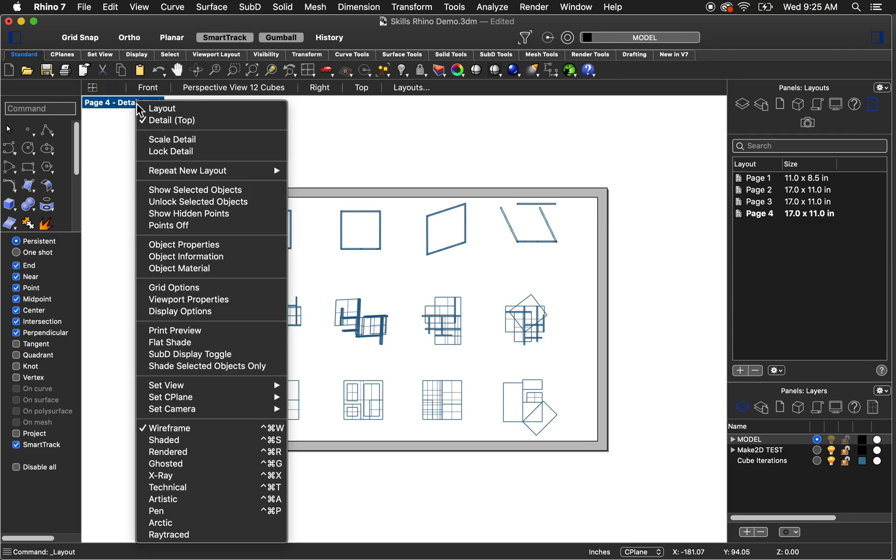
{"action": "mouse_move", "coordinate": [230, 392]}
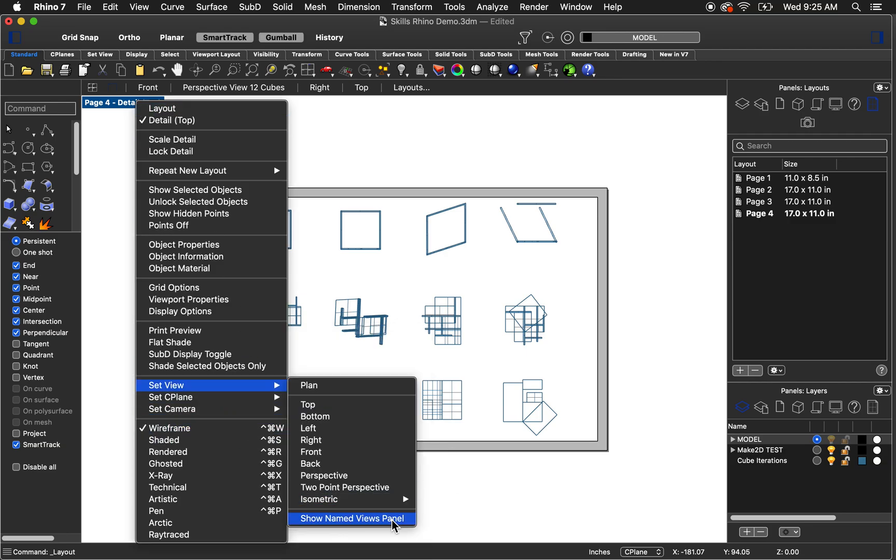
{"action": "left_click", "coordinate": [336, 518]}
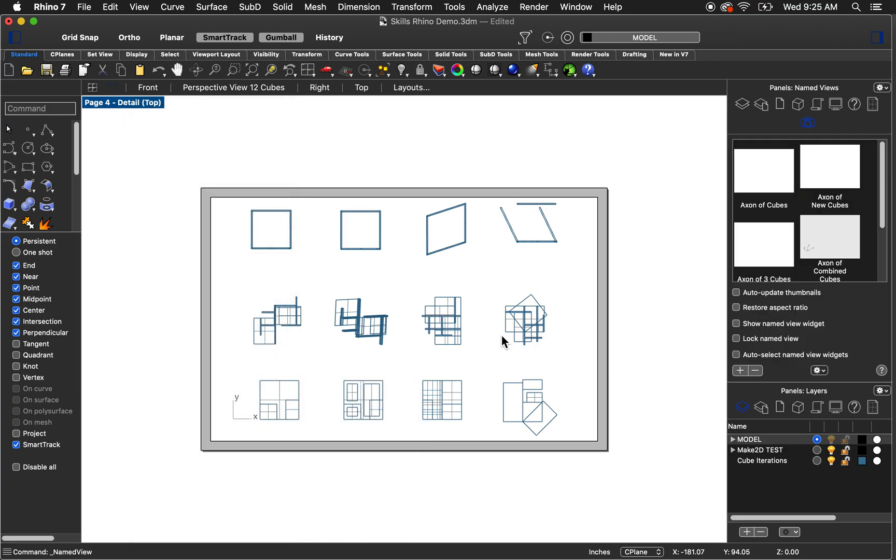
{"action": "left_click_drag", "start_coordinate": [887, 192], "coordinate": [883, 249]}
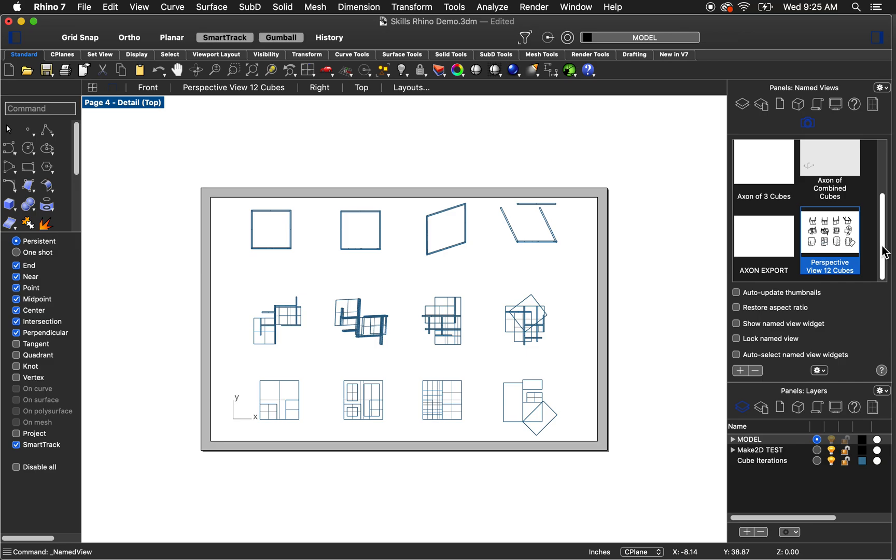
{"action": "double_click", "coordinate": [840, 236]}
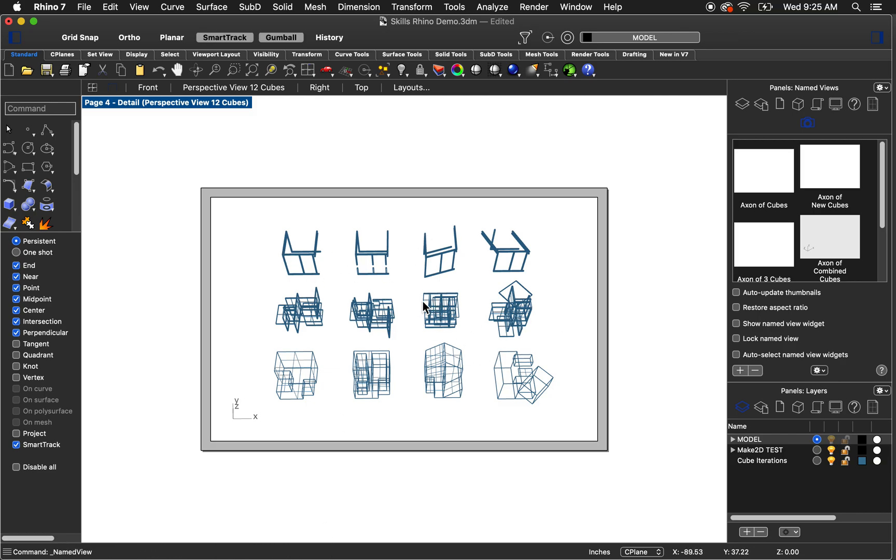
{"action": "double_click", "coordinate": [648, 326]}
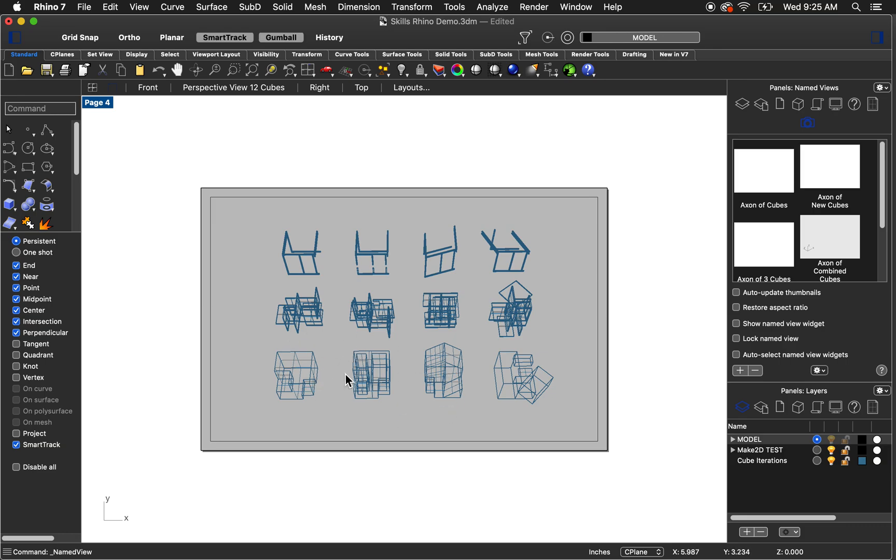
- Switch the Page 4 detail's display mode from Wireframe to Pen and return to the layout
{"action": "double_click", "coordinate": [341, 344]}
{"action": "left_click", "coordinate": [212, 104]}
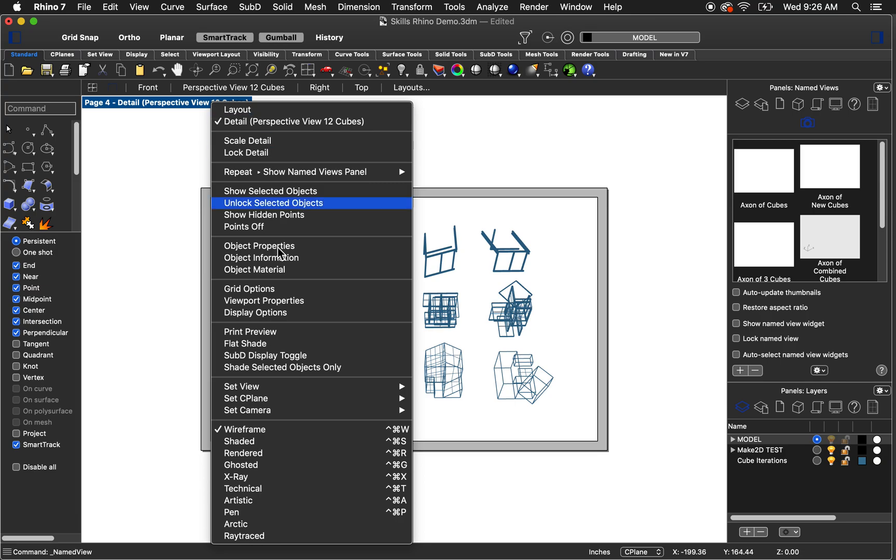
{"action": "left_click", "coordinate": [253, 512]}
{"action": "double_click", "coordinate": [330, 478]}
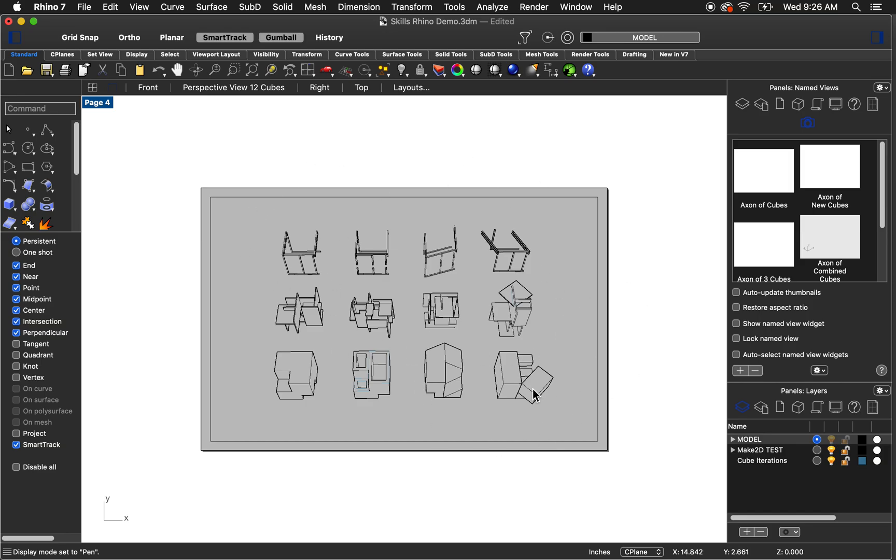
- Enlarge and center the twelve cubes inside the Page 4 detail so they fill the sheet, then return to the layout
{"action": "double_click", "coordinate": [409, 363]}
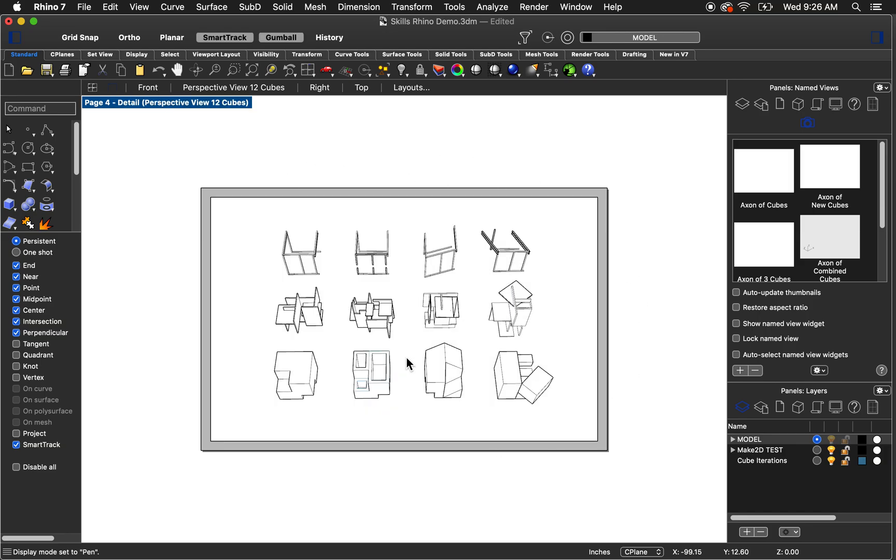
{"action": "scroll", "coordinate": [407, 358], "scroll_direction": "up", "scroll_amount": 2}
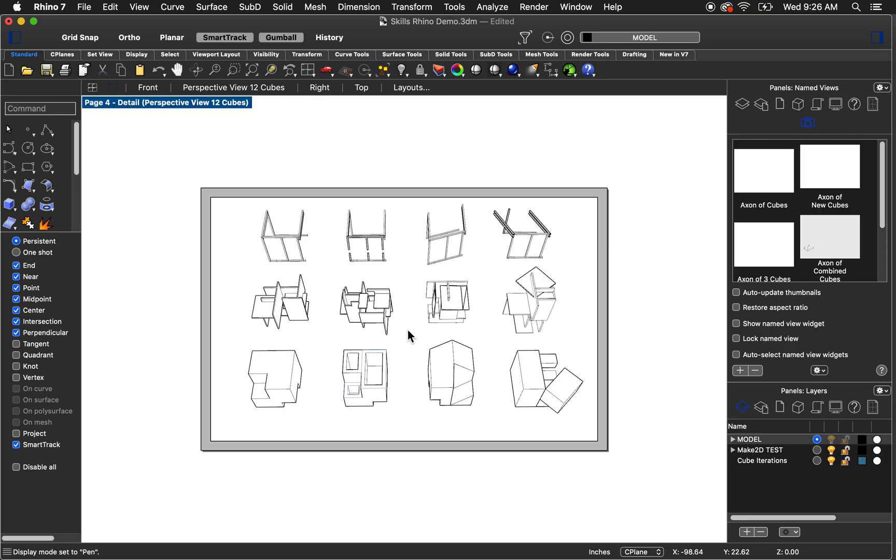
{"action": "right_click_drag", "start_coordinate": [408, 332], "coordinate": [400, 341], "text": "shift"}
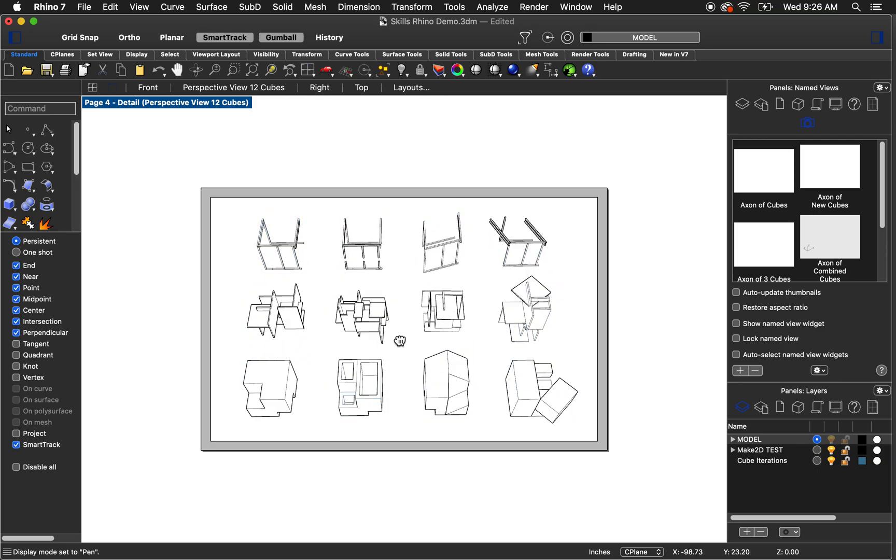
{"action": "double_click", "coordinate": [539, 479]}
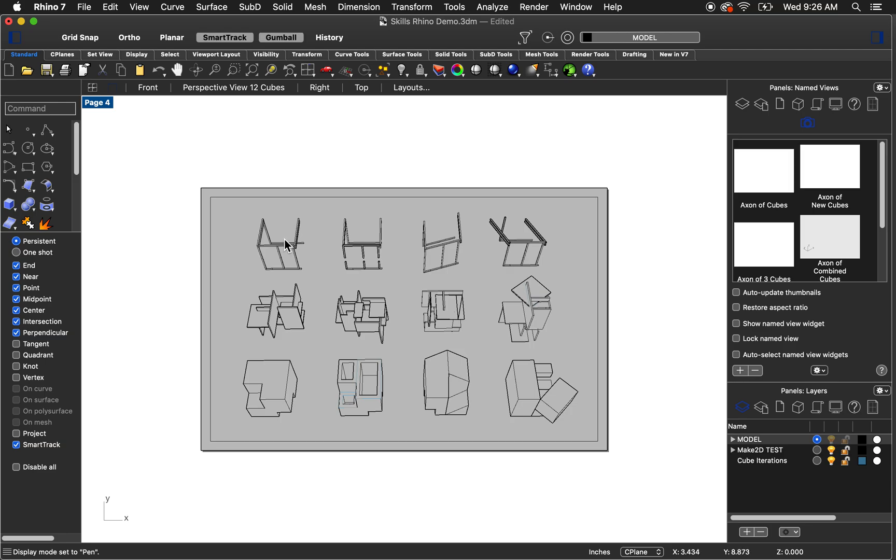
- Set up printing of Page 4 with the 11x17 paper size and black and white output color
{"action": "left_click", "coordinate": [68, 73]}
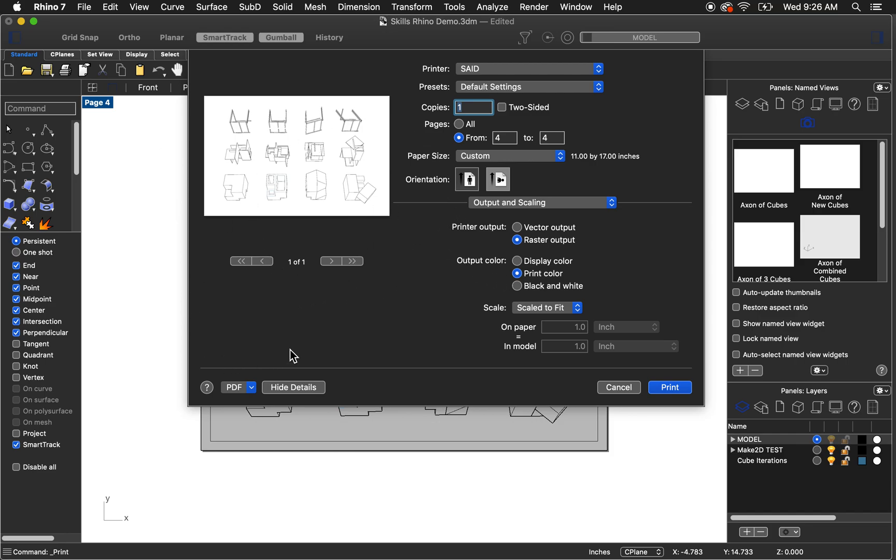
{"action": "left_click", "coordinate": [491, 70]}
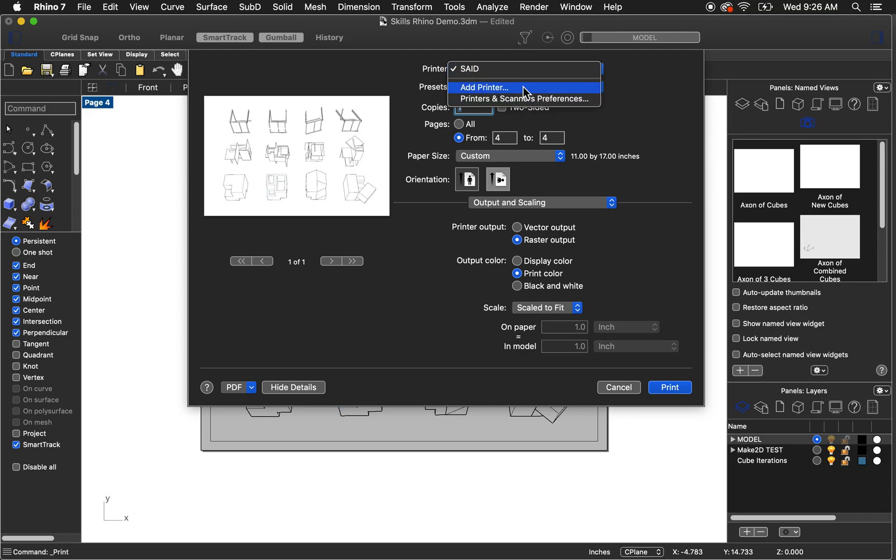
{"action": "left_click", "coordinate": [450, 308]}
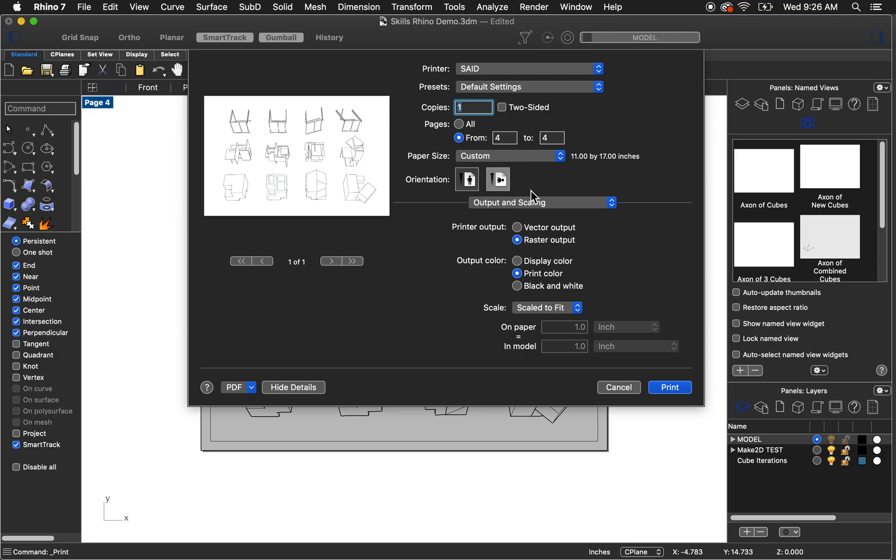
{"action": "left_click", "coordinate": [519, 156]}
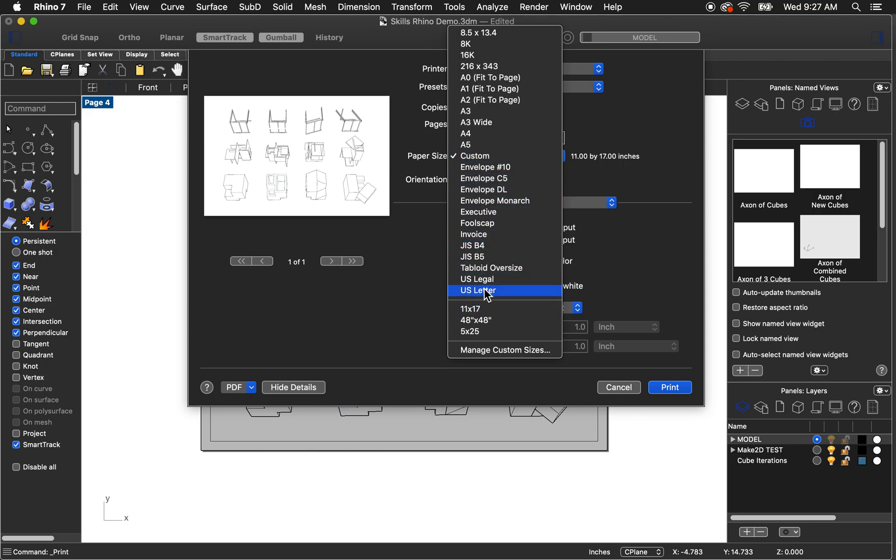
{"action": "left_click", "coordinate": [489, 309]}
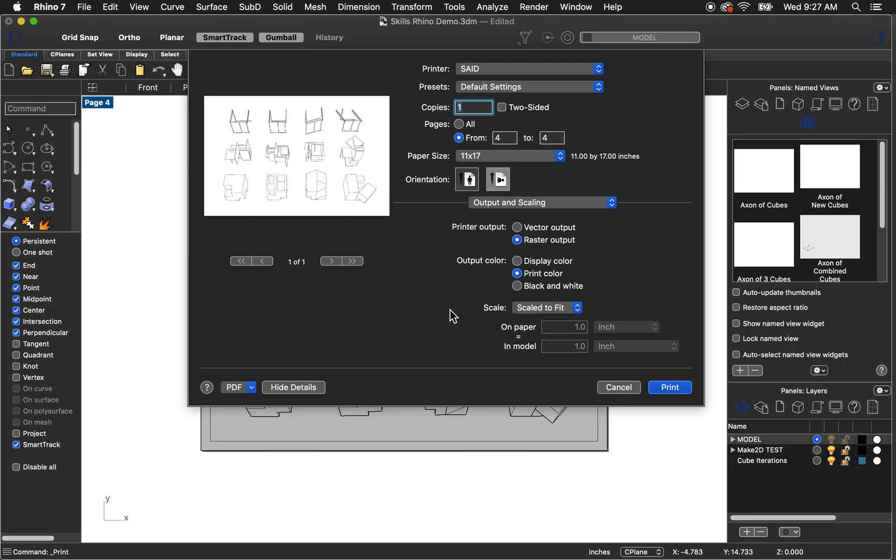
{"action": "left_click", "coordinate": [517, 285]}
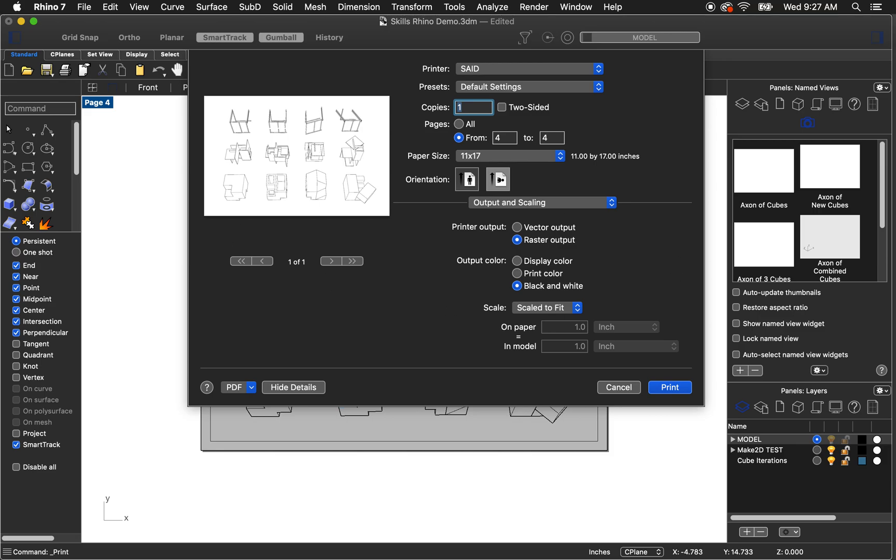
- Save the print as a PDF on the Desktop, naming the file with the author's surname followed by _11
{"action": "left_click", "coordinate": [252, 388]}
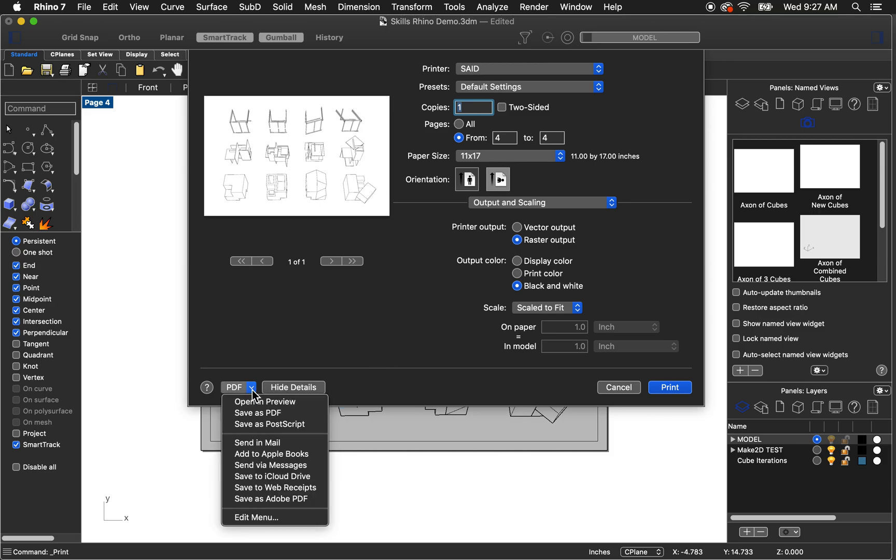
{"action": "left_click", "coordinate": [277, 419]}
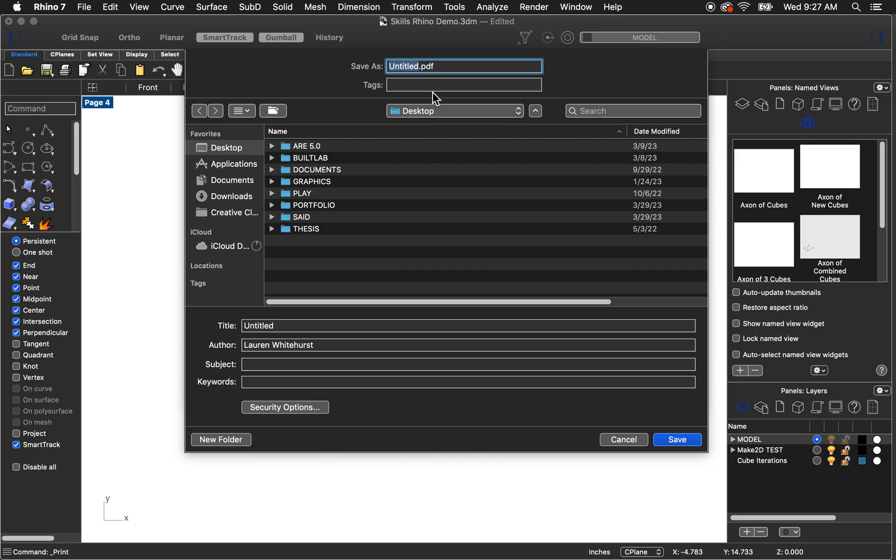
{"action": "type", "text": "Whitehurst_11"}
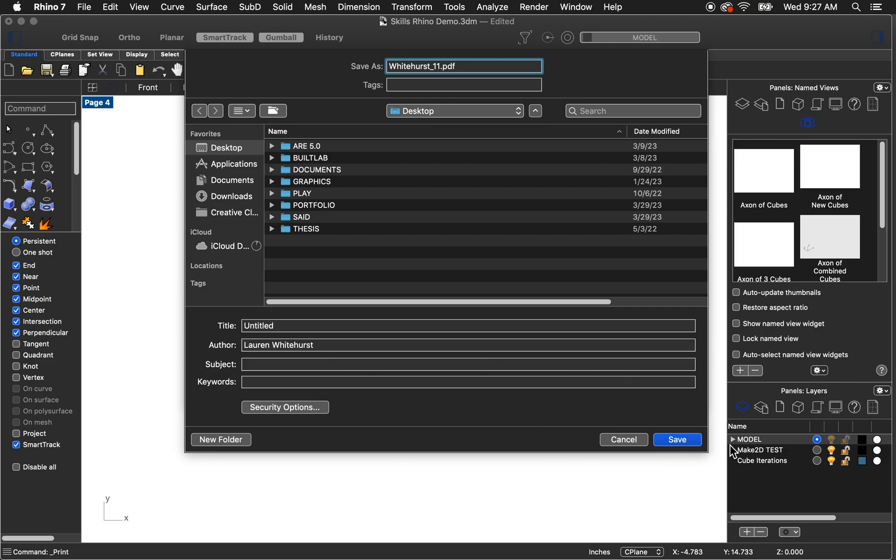
{"action": "left_click", "coordinate": [691, 444]}
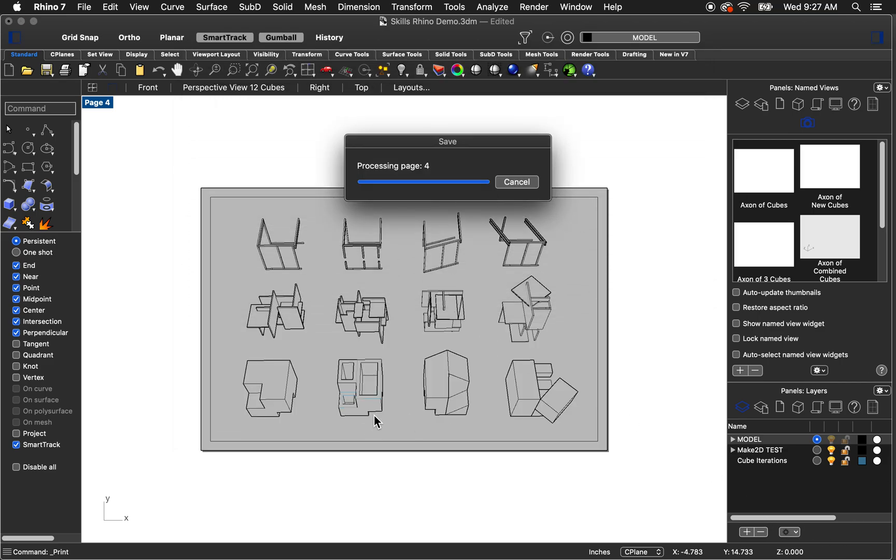
- Switch to Finder, open the exported PDF from the Desktop to check the drawing, close it and return to Rhino
{"action": "mouse_move", "coordinate": [232, 555]}
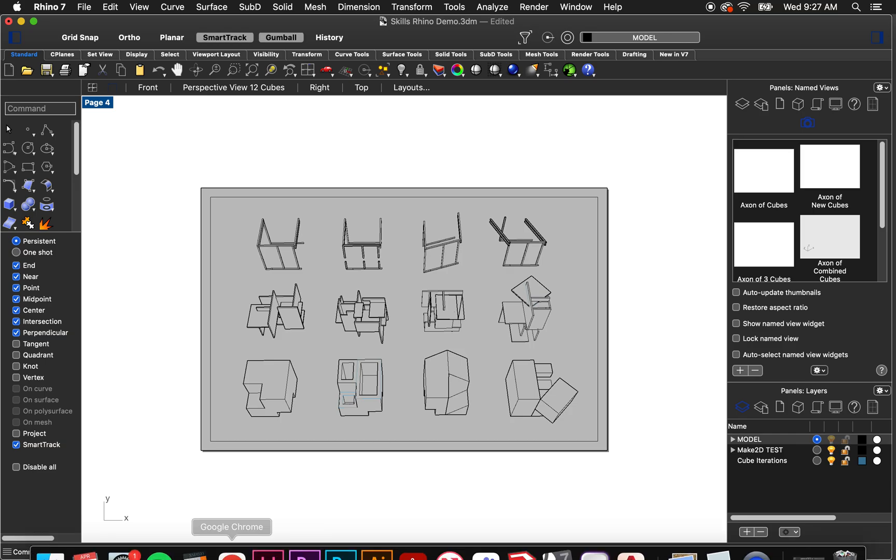
{"action": "left_click", "coordinate": [57, 545]}
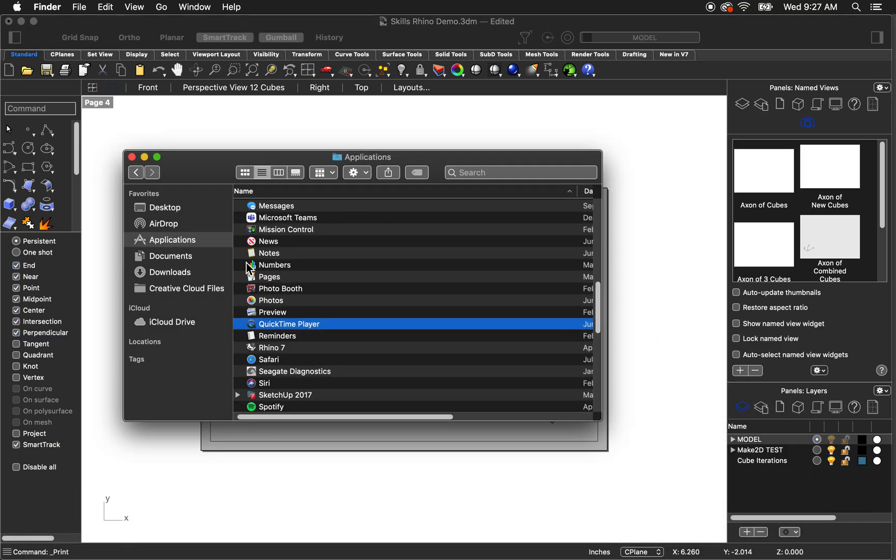
{"action": "left_click", "coordinate": [168, 209]}
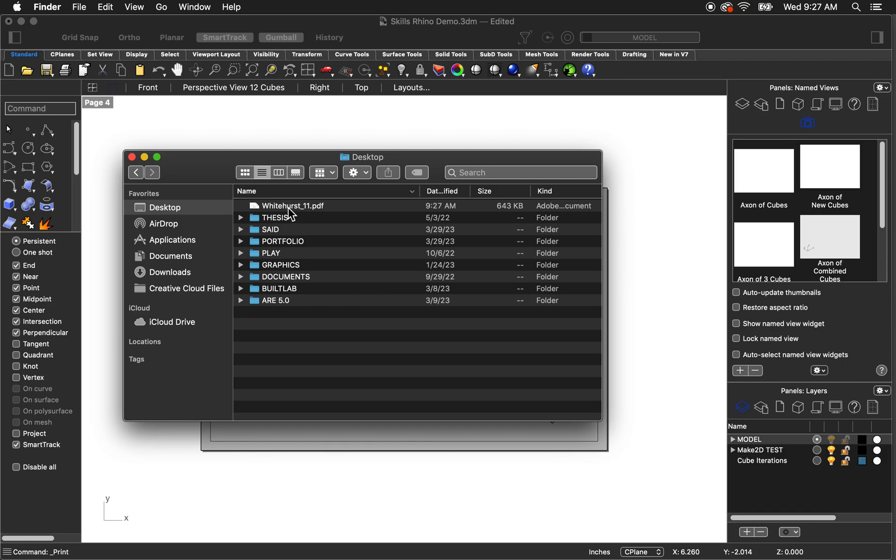
{"action": "left_click", "coordinate": [292, 207]}
{"action": "double_click", "coordinate": [292, 210]}
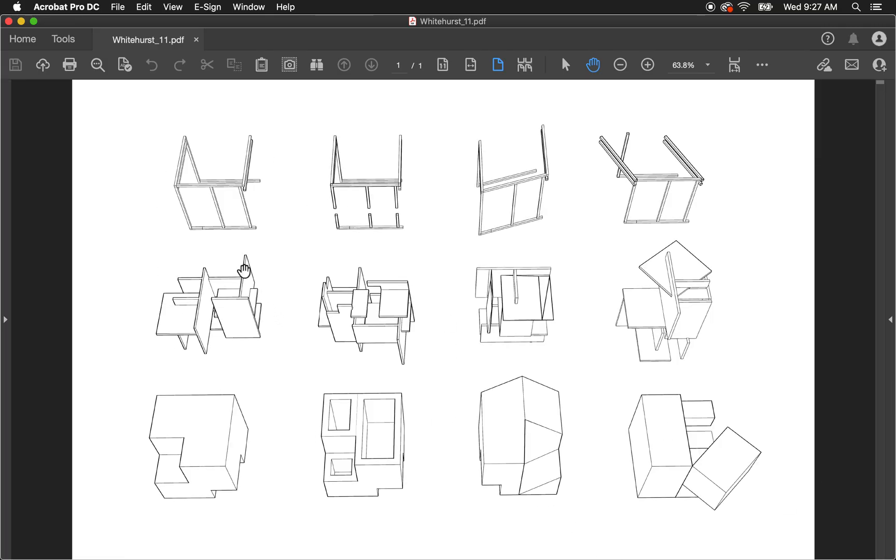
{"action": "left_click", "coordinate": [9, 21]}
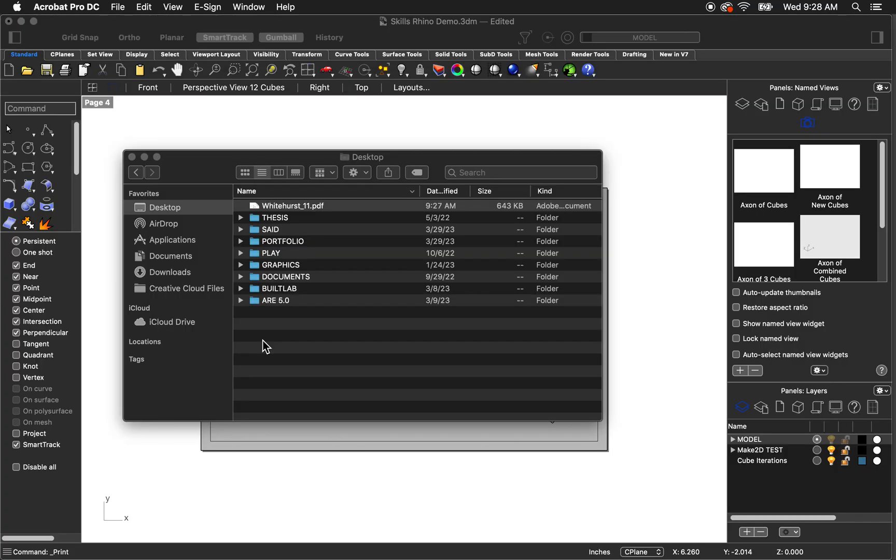
{"action": "left_click", "coordinate": [140, 145]}
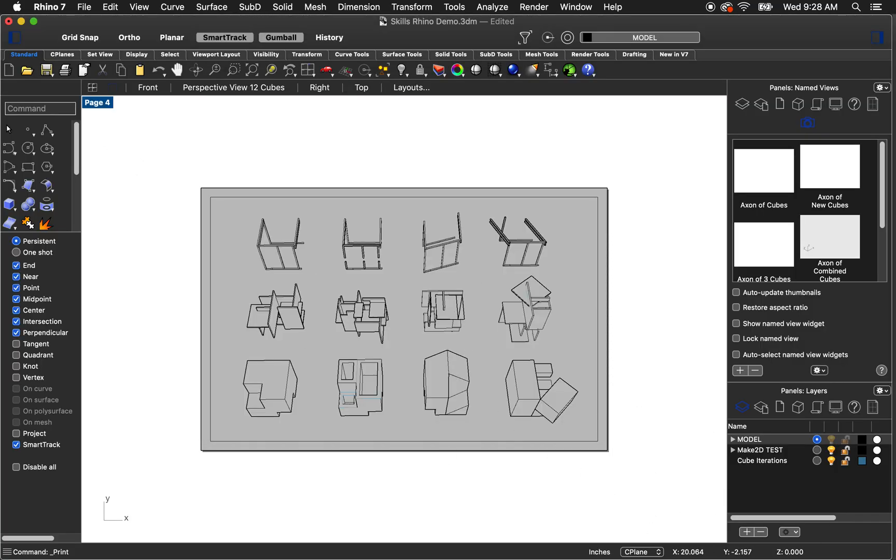
{"action": "mouse_move", "coordinate": [708, 552]}
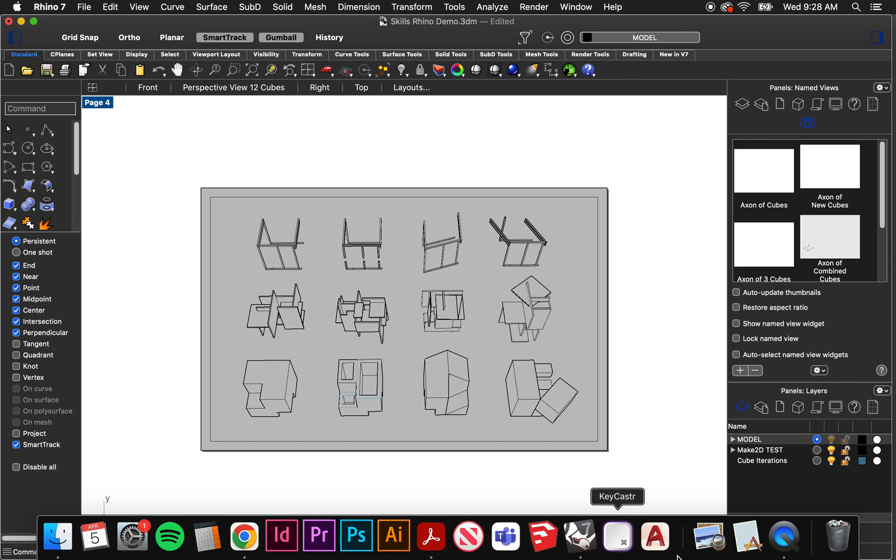
{"action": "left_click", "coordinate": [784, 537]}
{"action": "left_click", "coordinate": [70, 7]}
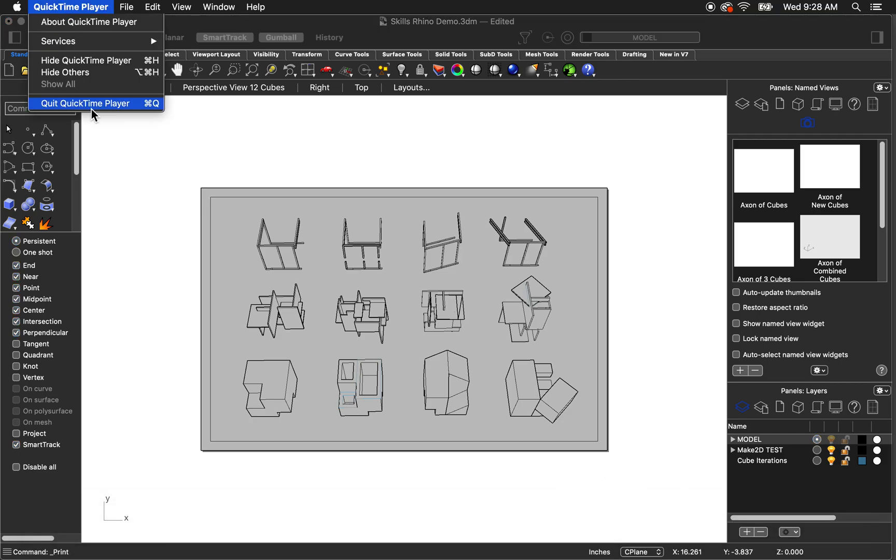